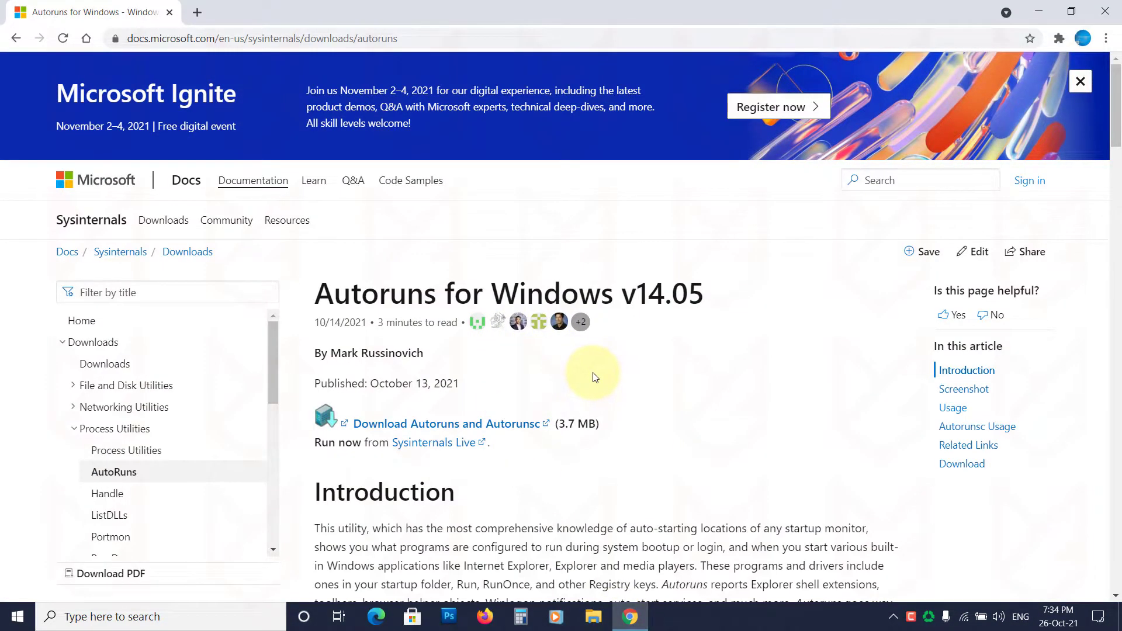
Step: Scroll the Sysinternals page and download Autoruns.zip via the 'Download Autoruns and Autorunsc' link
scroll(594, 377, down, 3)
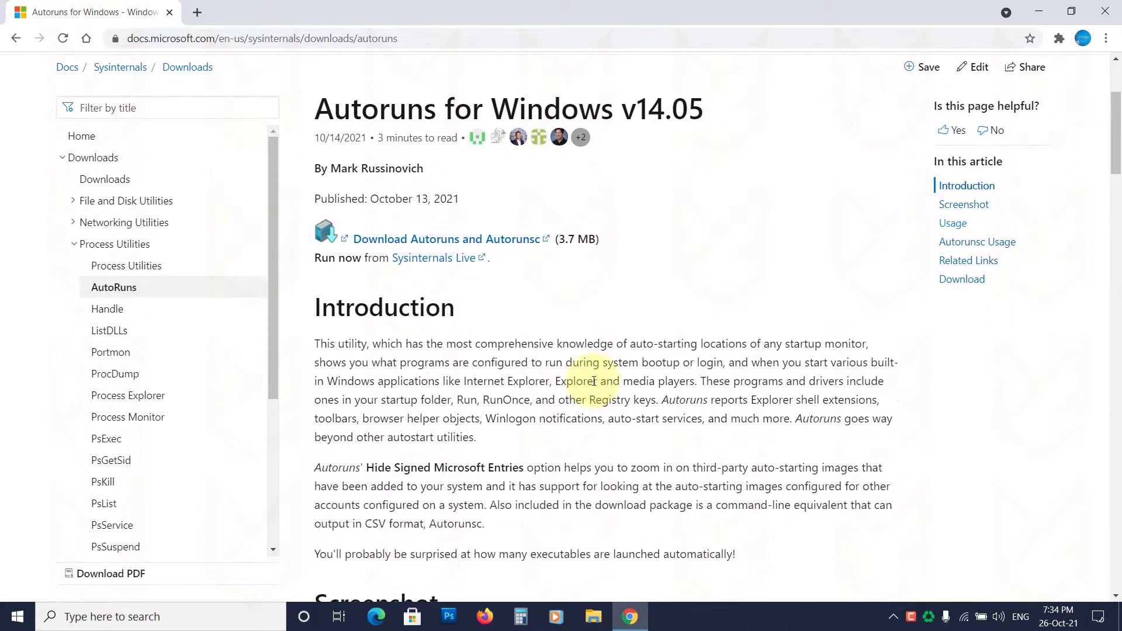
scroll(594, 380, down, 7)
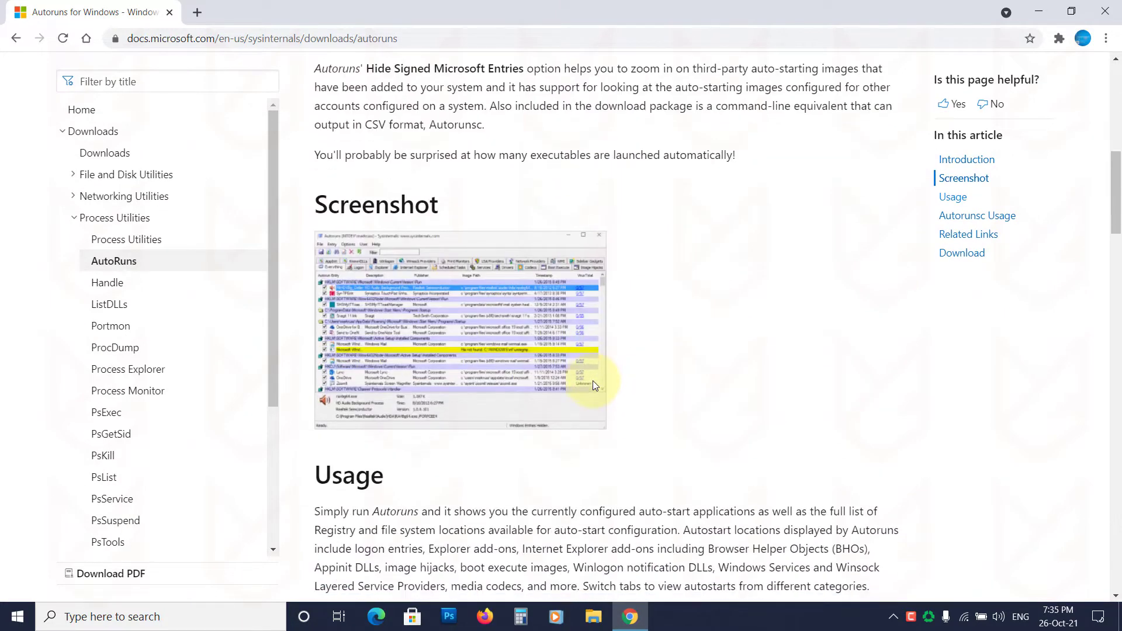
scroll(593, 380, up, 4)
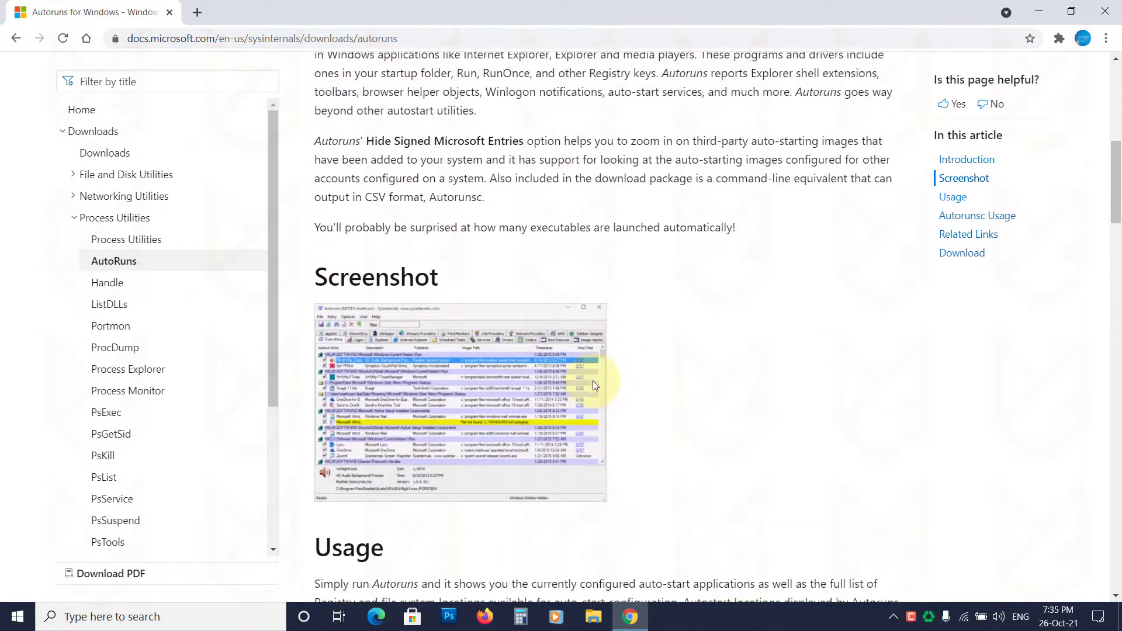
scroll(595, 383, up, 4)
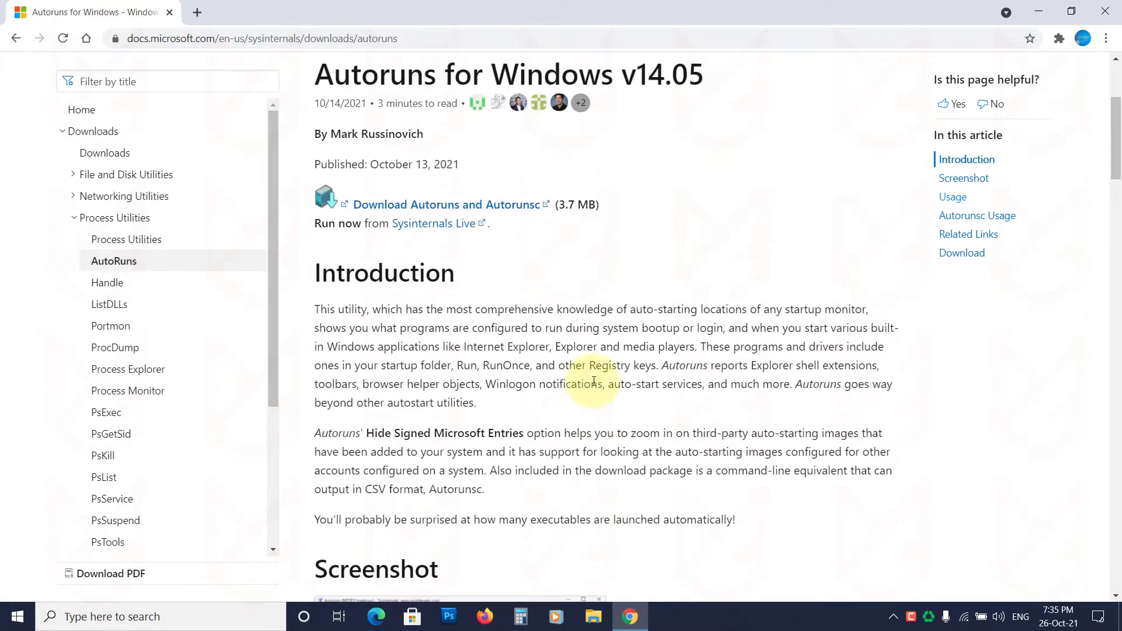
scroll(594, 380, up, 2)
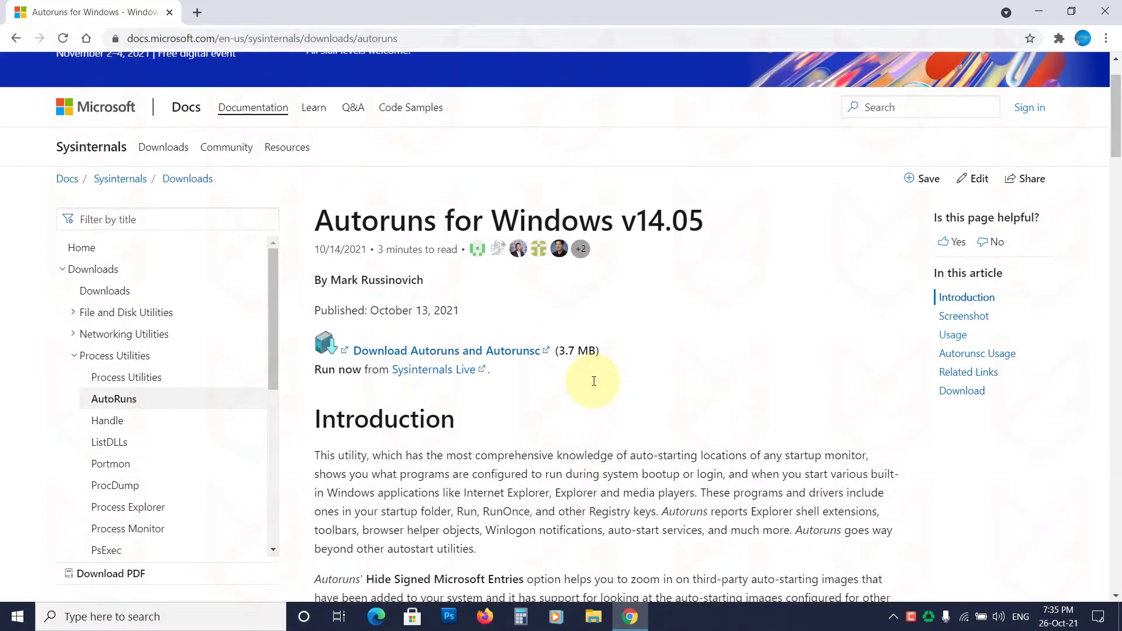
click(454, 353)
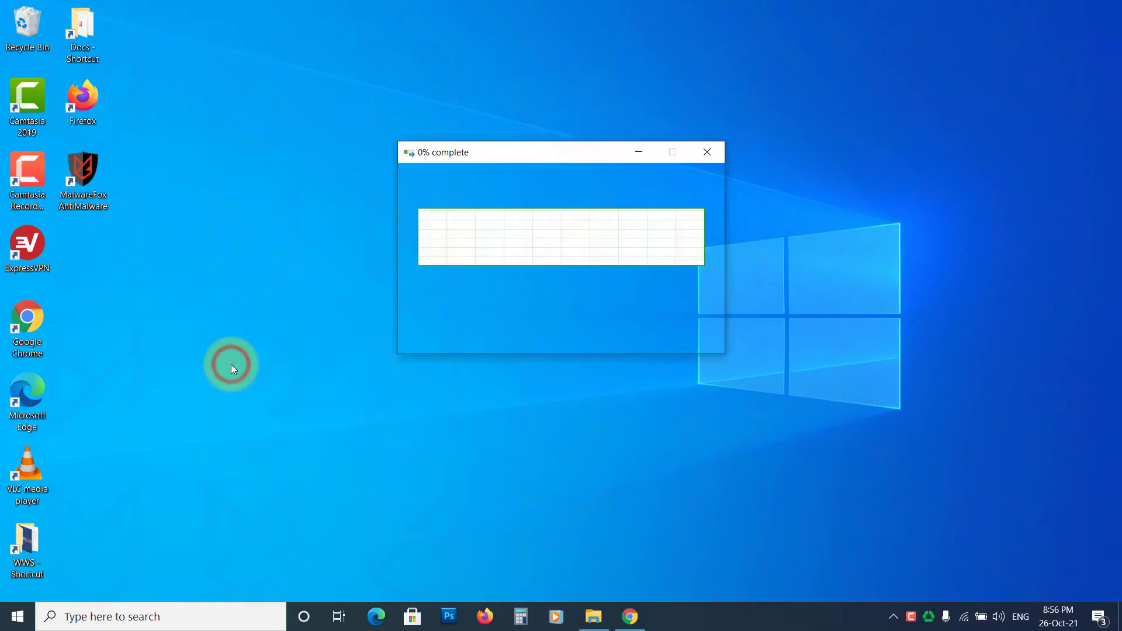
Step: Extract Autoruns.zip into an Autoruns folder on the desktop
right_click(86, 255)
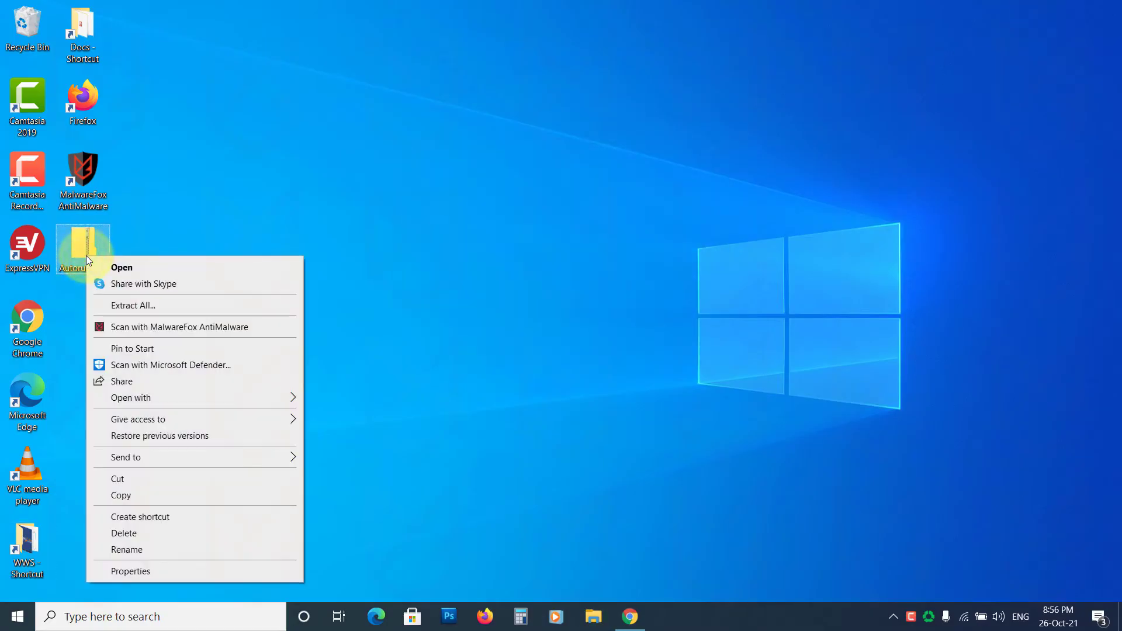
click(134, 306)
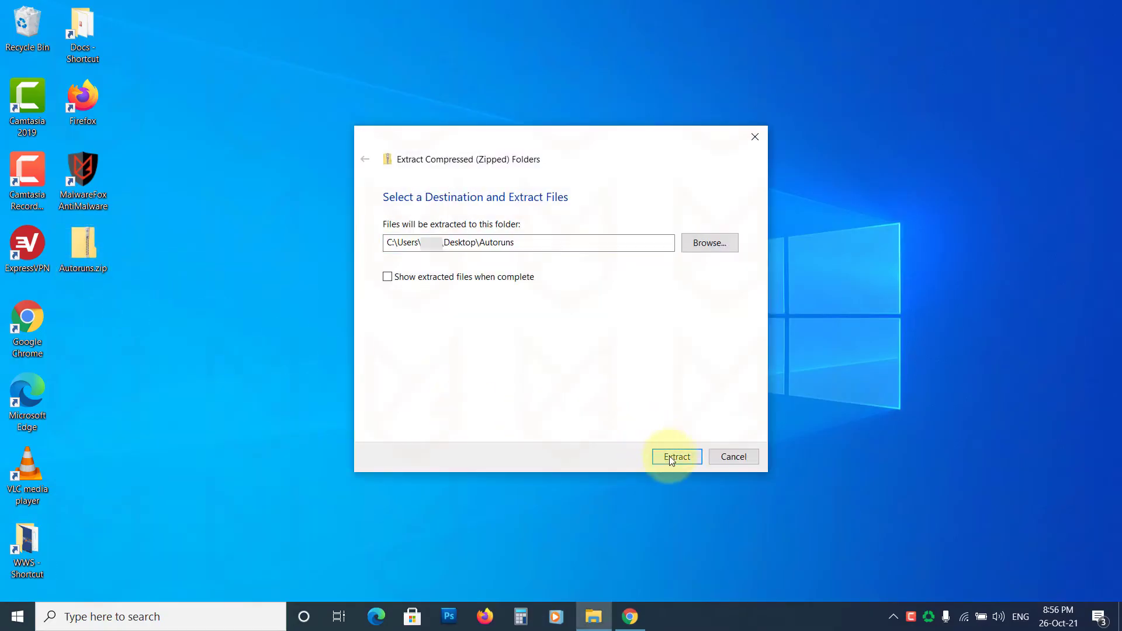
click(671, 458)
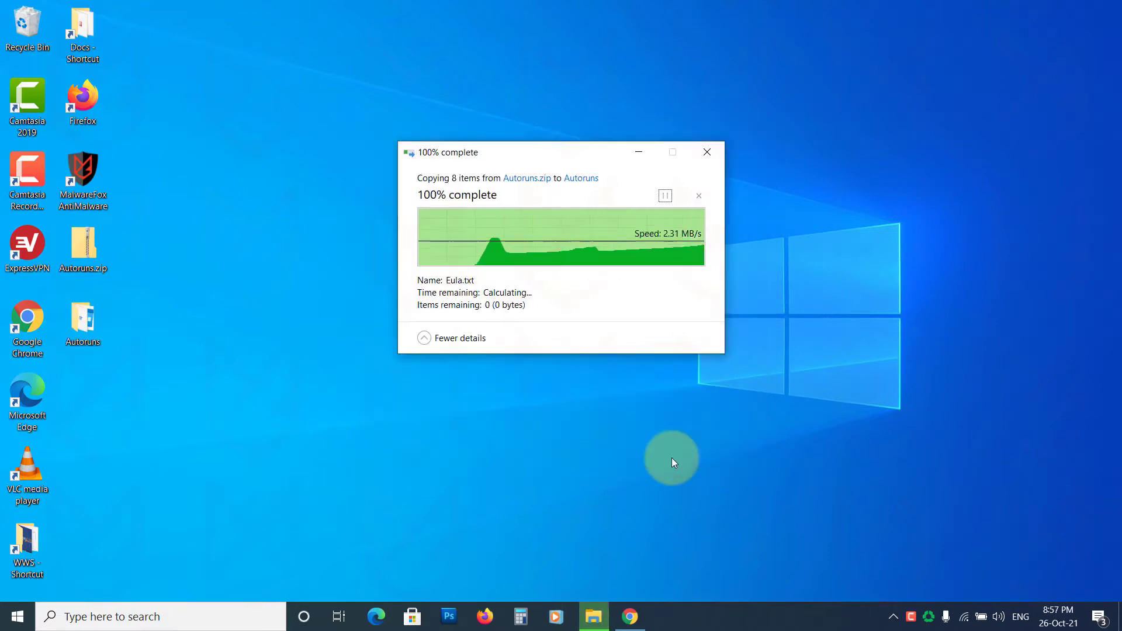
Step: In the extracted Autoruns folder, run Autoruns64.exe as administrator
double_click(83, 323)
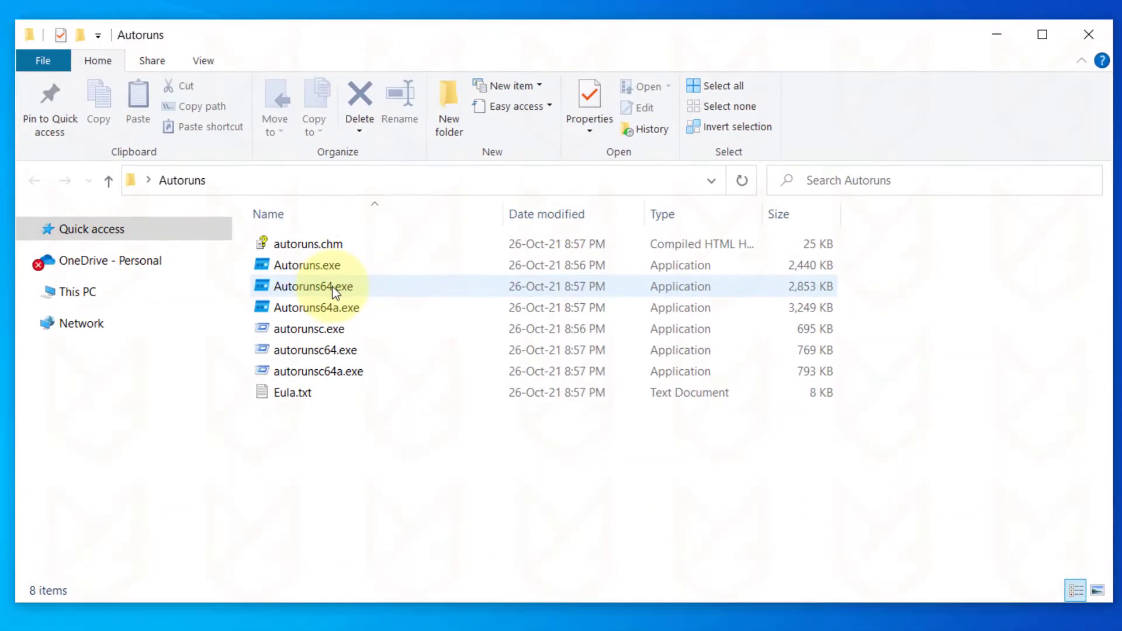
click(327, 285)
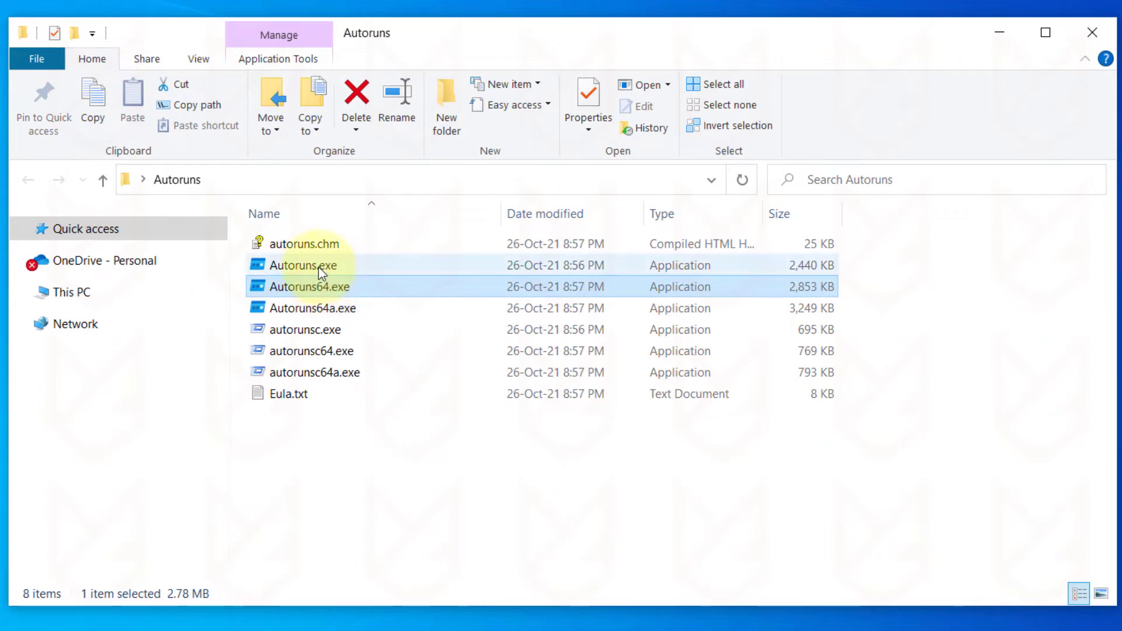
click(318, 268)
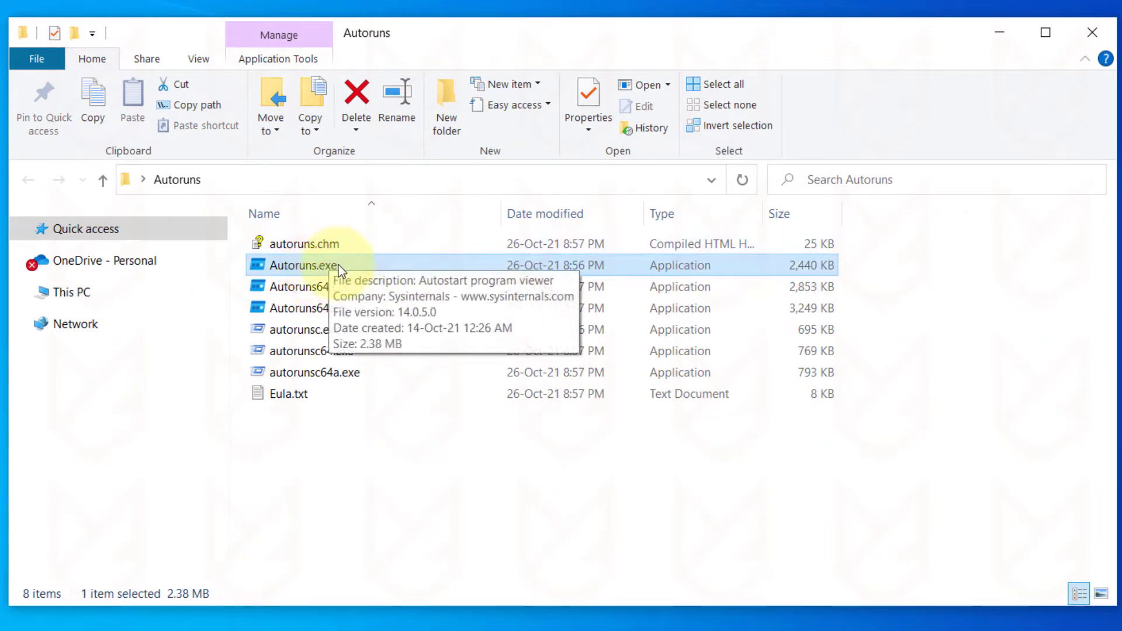
click(319, 290)
right_click(317, 288)
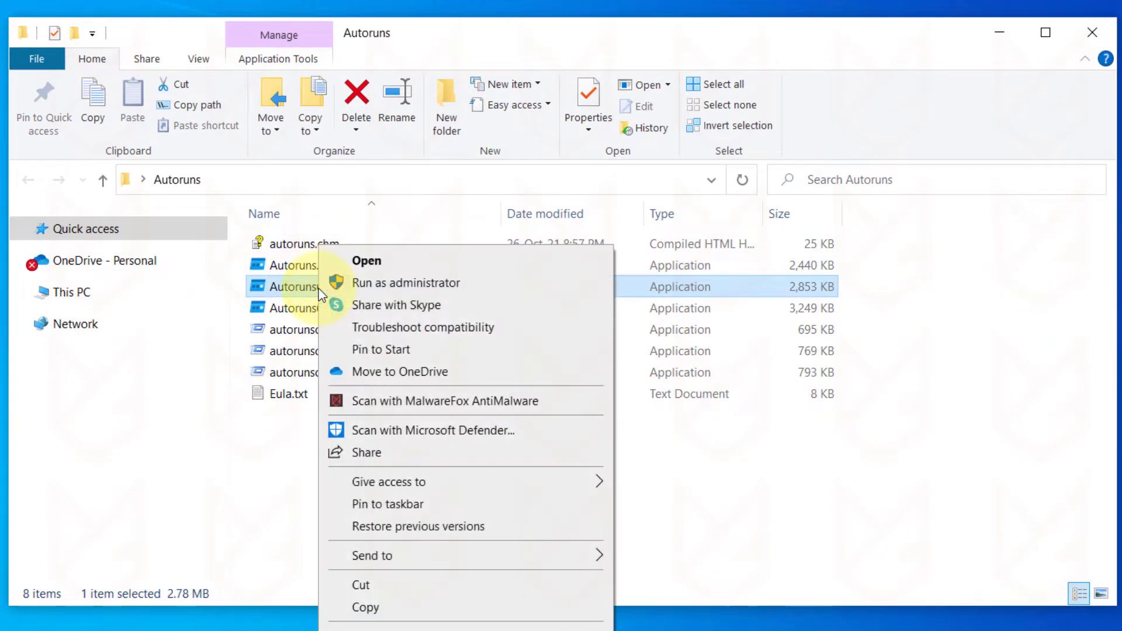
click(412, 282)
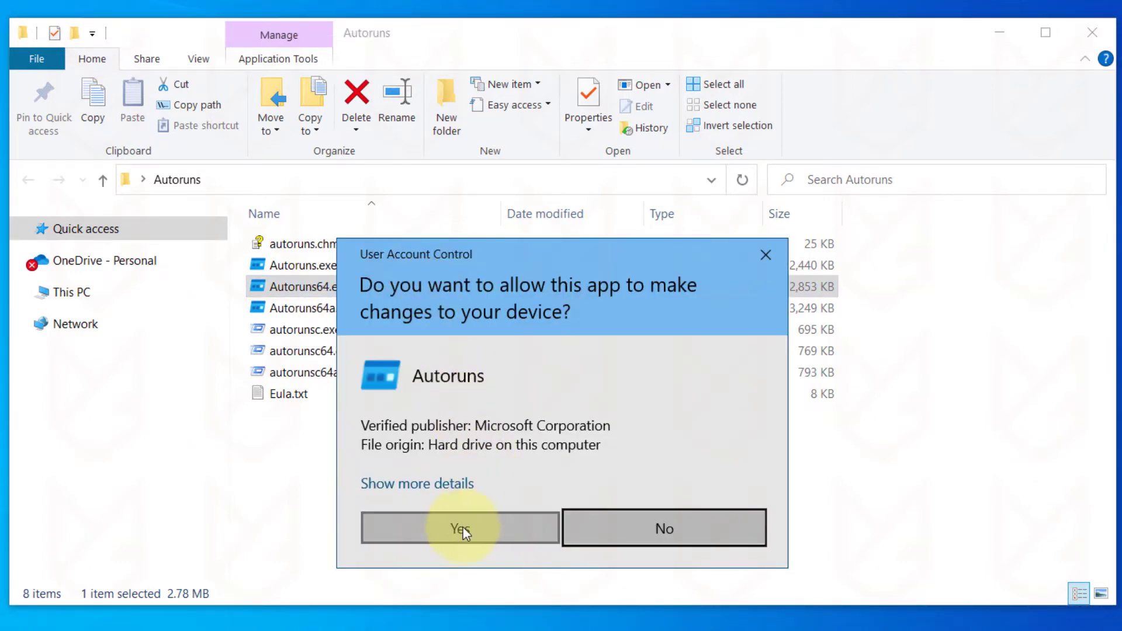
Step: Approve the UAC prompt, enable Check VirusTotal.com and Submit Unknown Images, and rescan
click(464, 527)
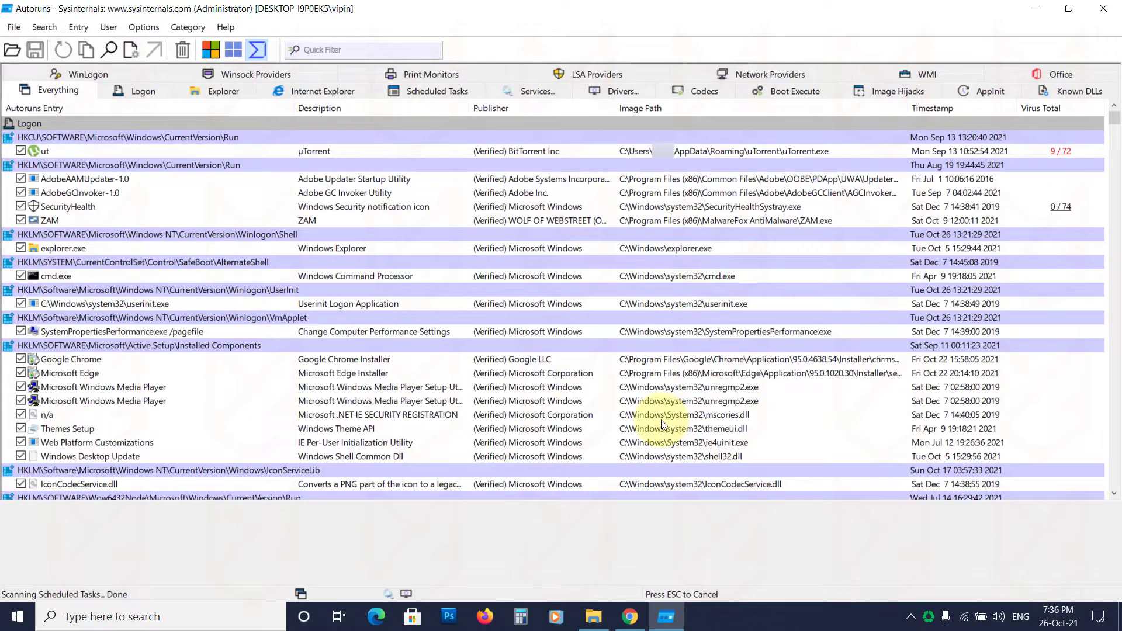
click(132, 29)
click(156, 127)
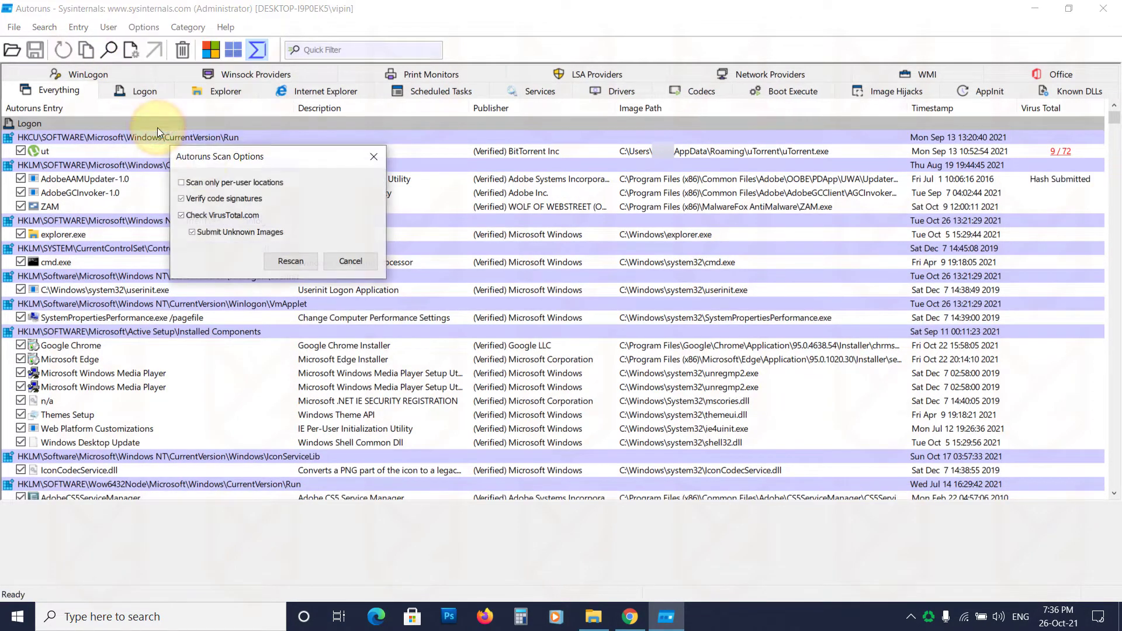
click(184, 215)
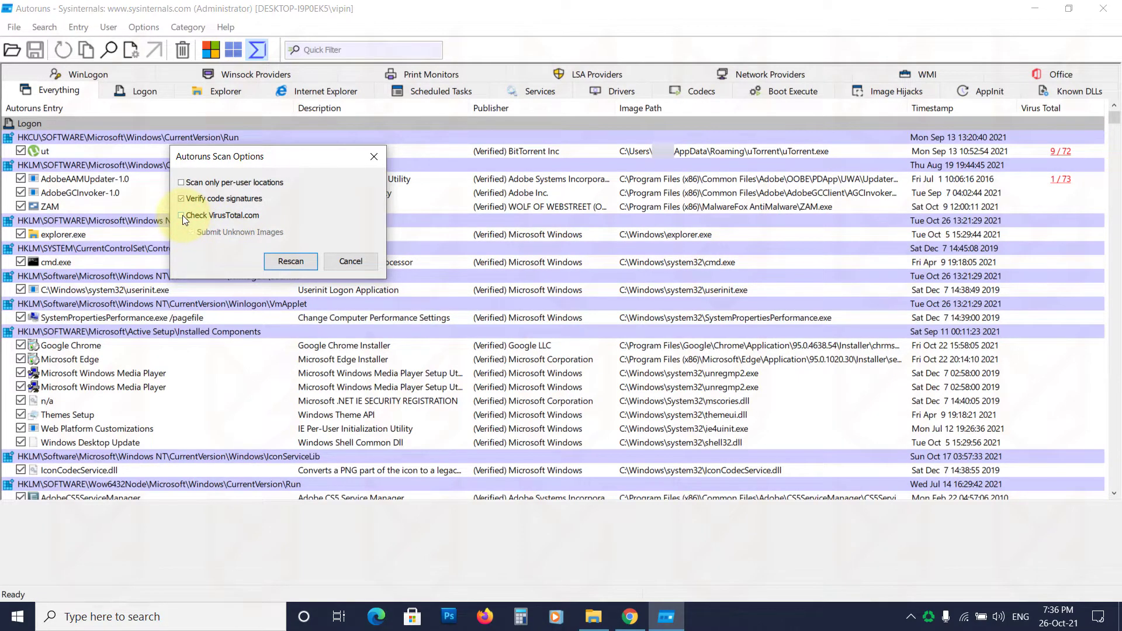
click(182, 215)
click(192, 232)
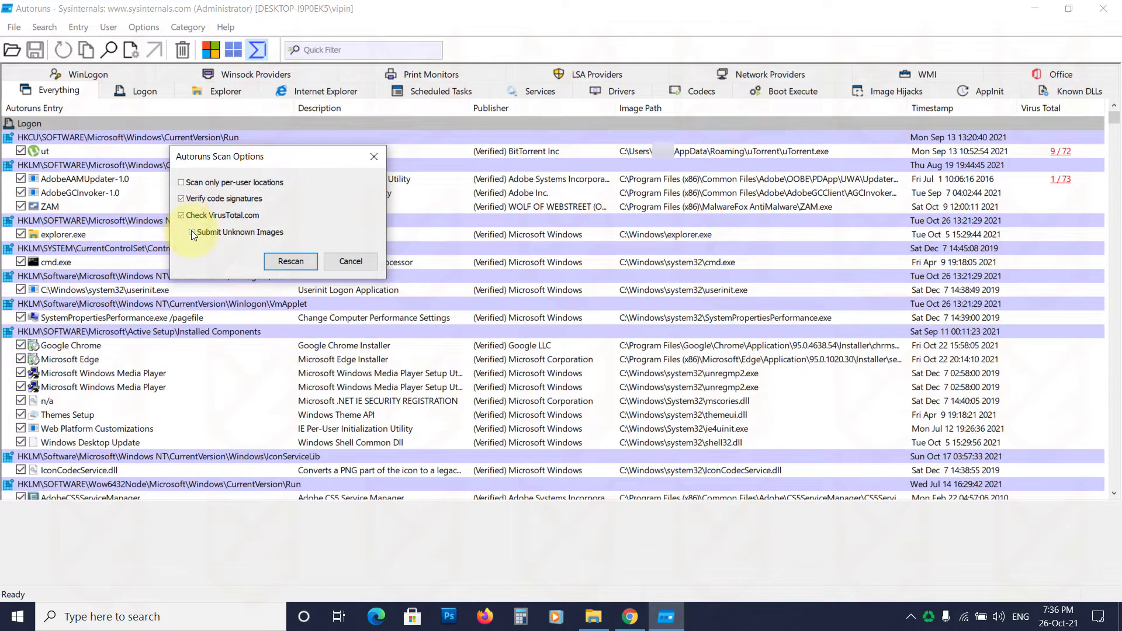
click(290, 261)
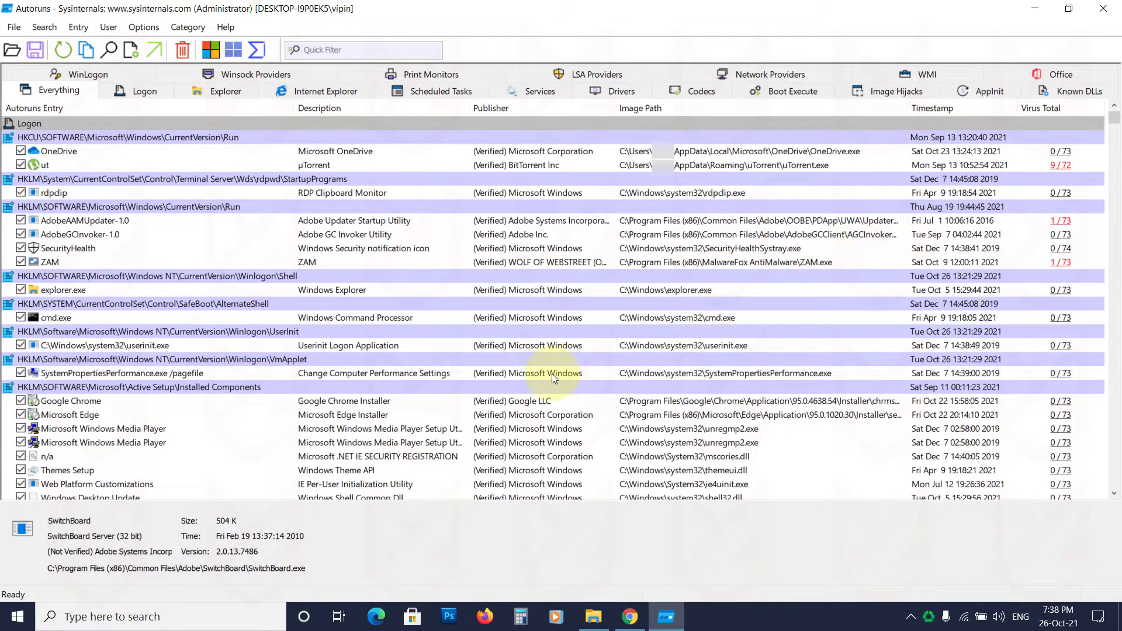
Step: Inspect the unverified SwitchBoard entry, then hide VirusTotal-clean entries with the Sigma toolbar button
scroll(551, 374, down, 6)
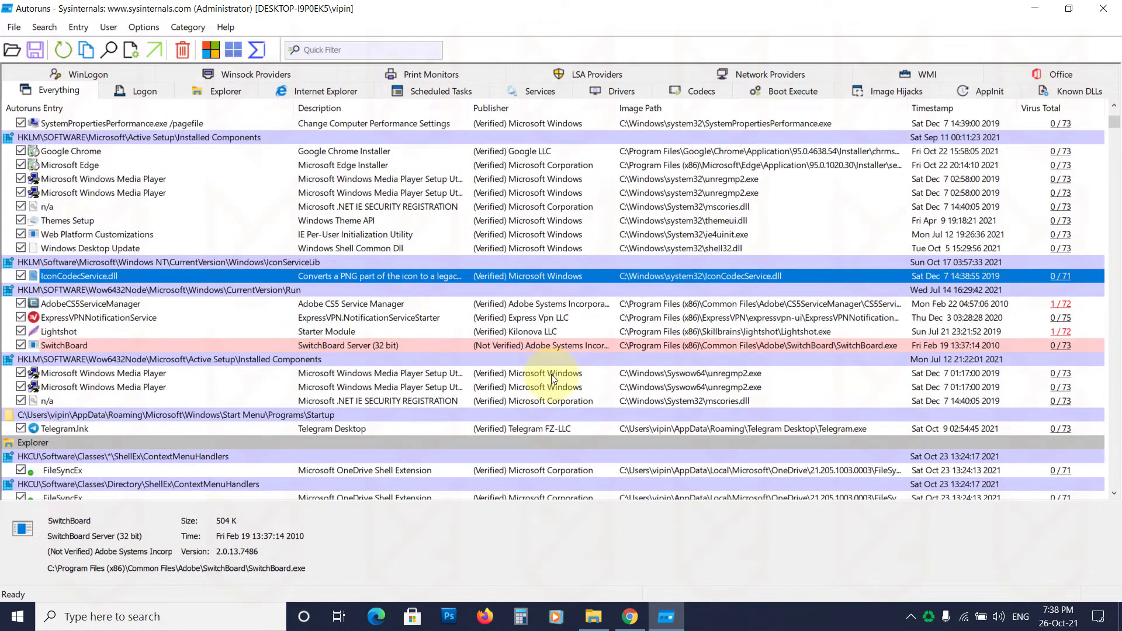
click(500, 346)
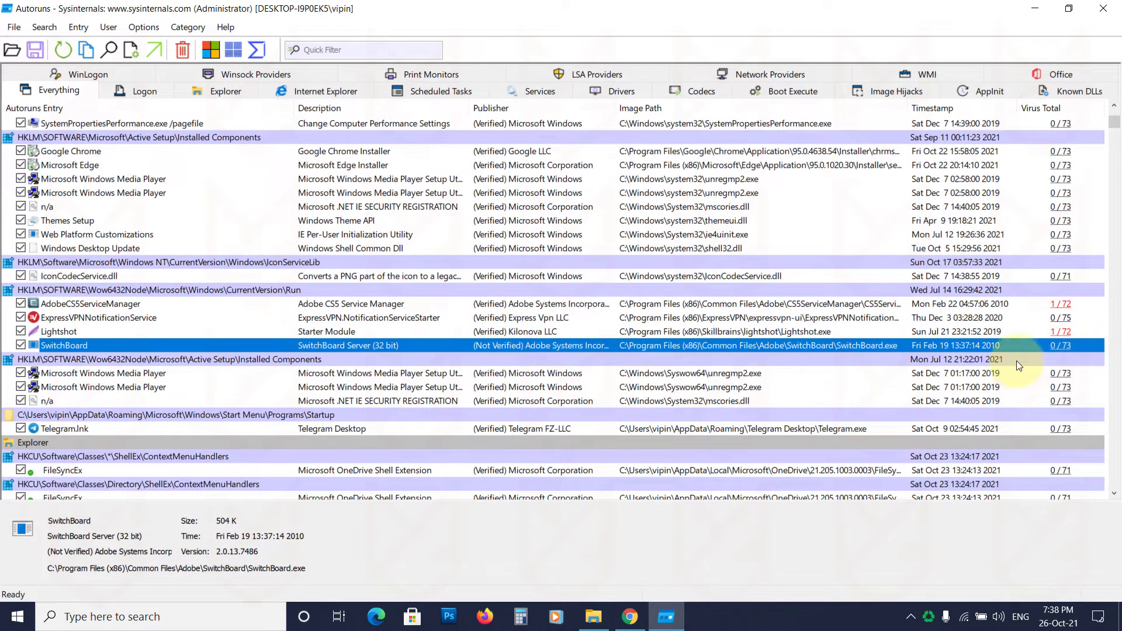
mouse_move(1114, 122)
mouse_down()
mouse_move(1114, 351)
mouse_move(1114, 122)
mouse_up()
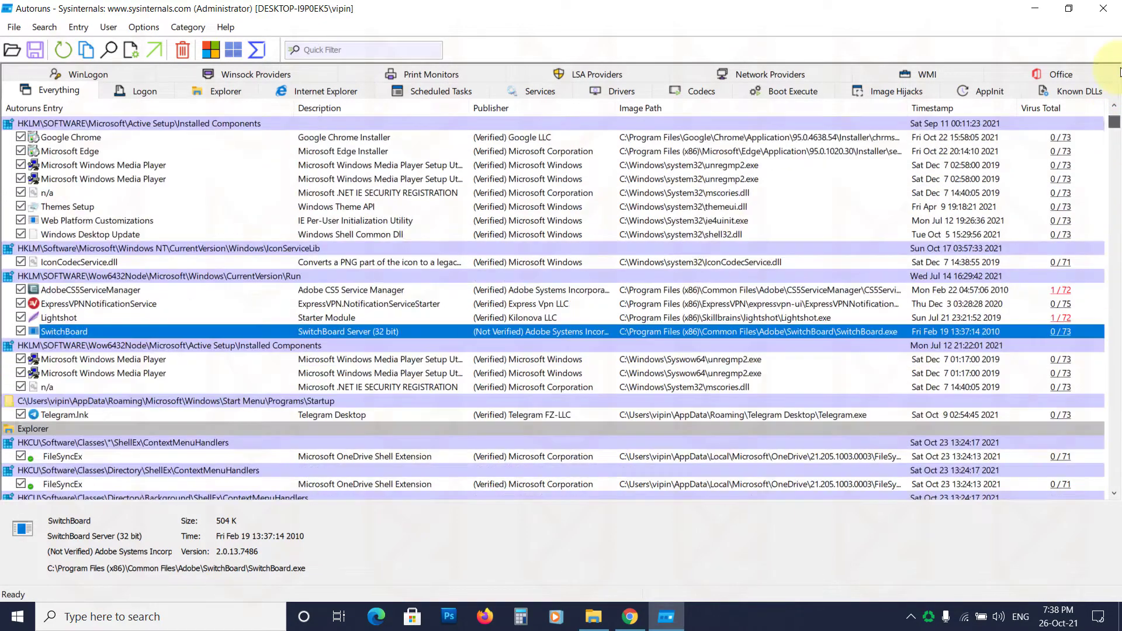
click(262, 55)
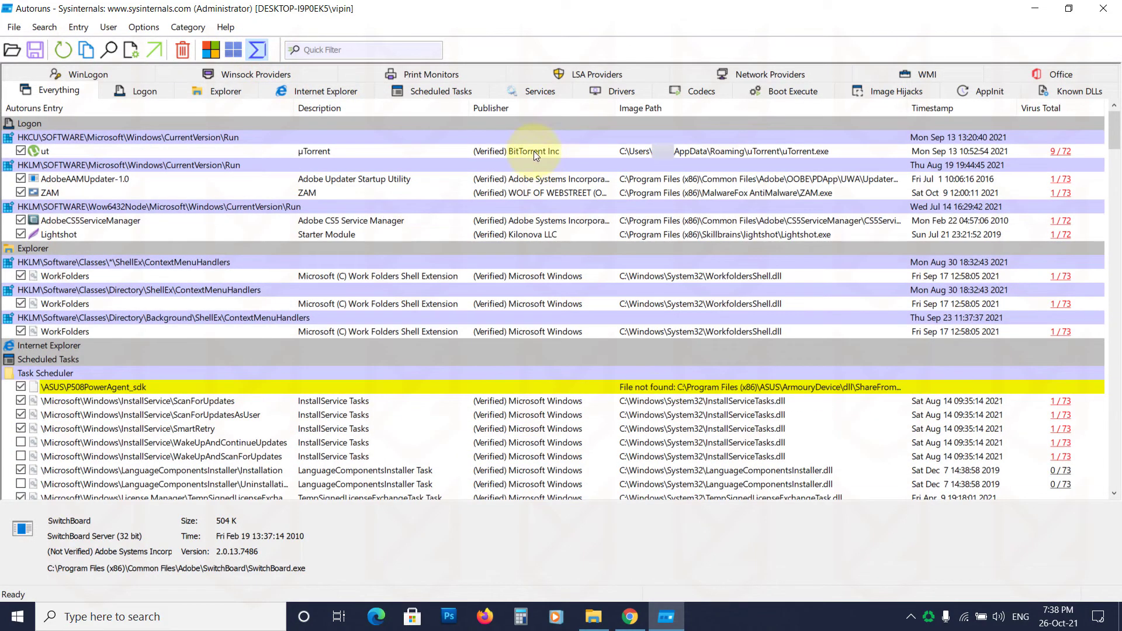
Step: Select the uTorrent entry to open its 9/72 VirusTotal report
click(534, 151)
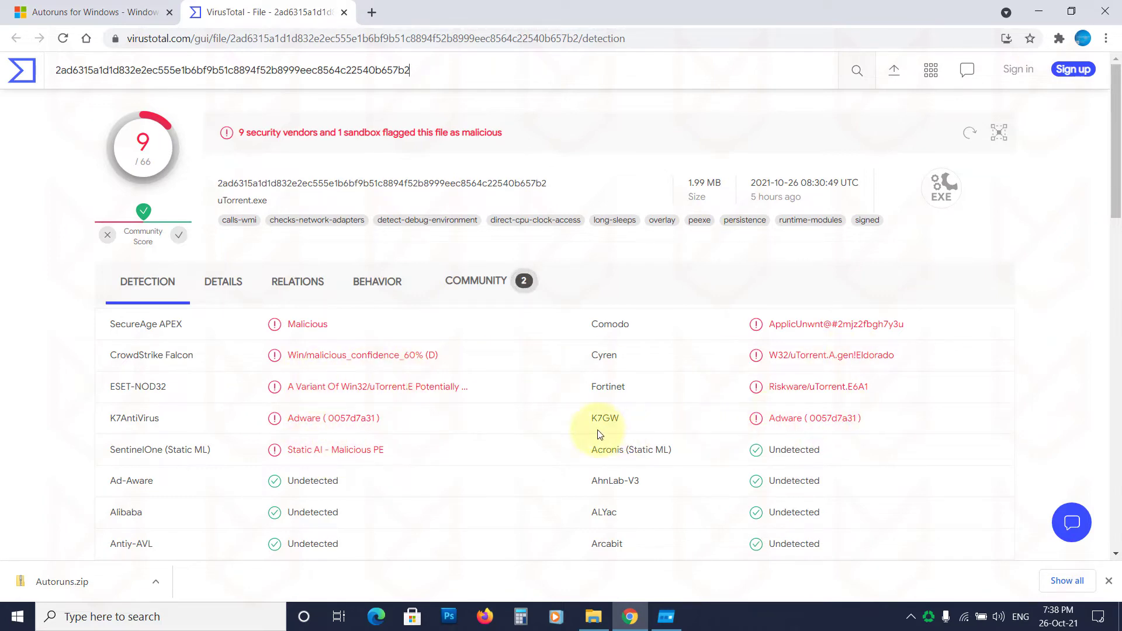
Step: Back in Autoruns, select AdobeAAMUpdater-1.0 to check its 1/68 VirusTotal report
click(667, 626)
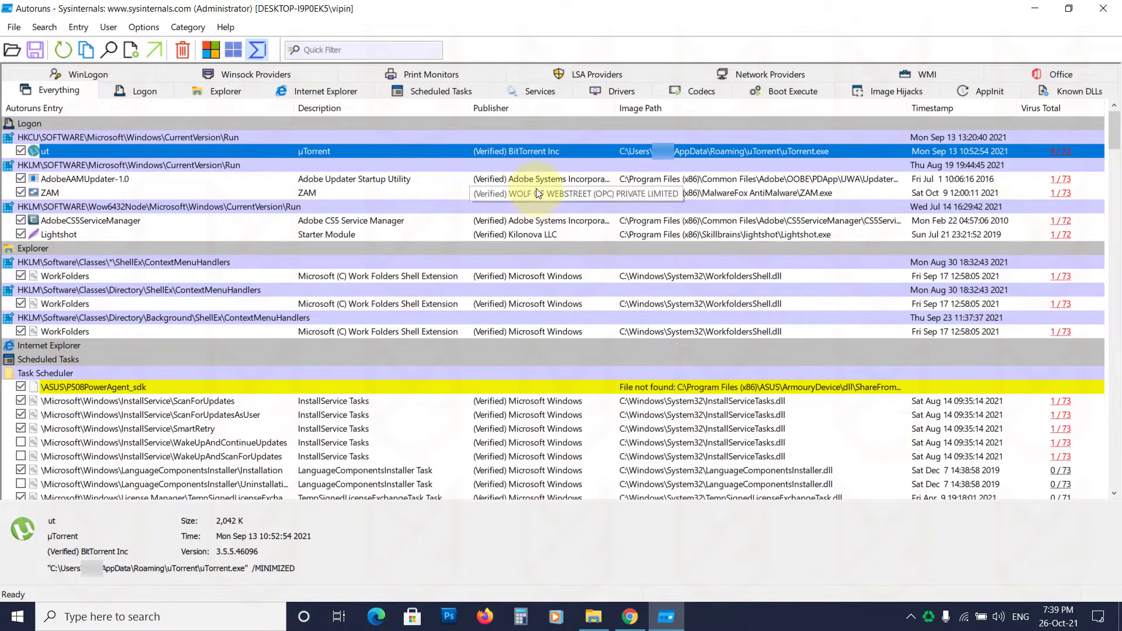
click(551, 182)
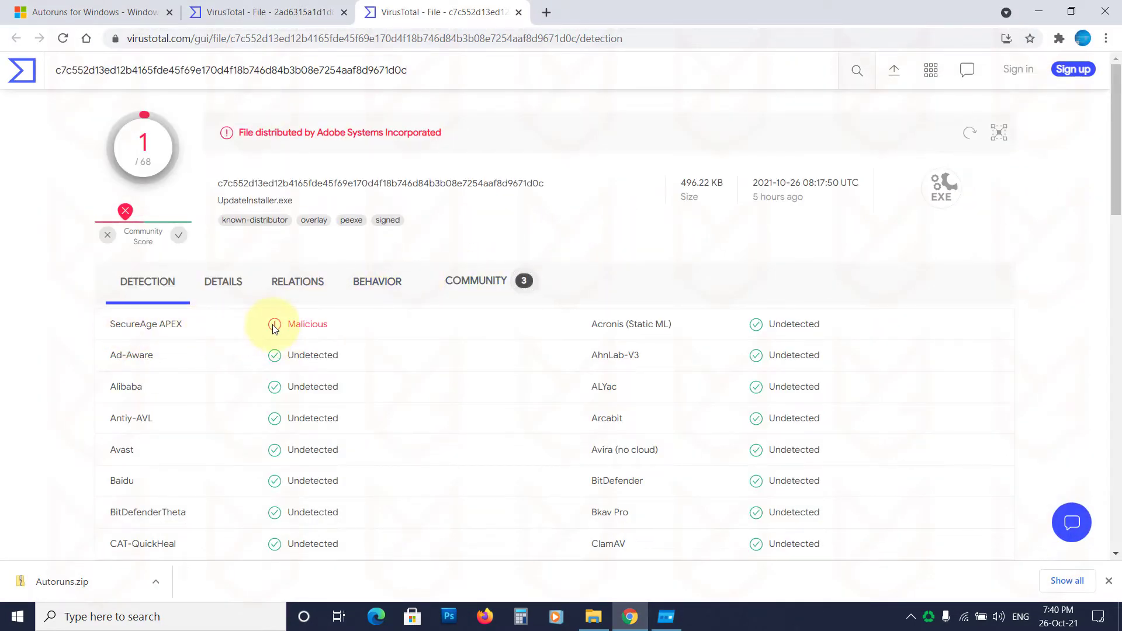
Step: Switch back to Autoruns and review the ZAM and AdobeCSSServiceManager entry details
key(alt+Tab)
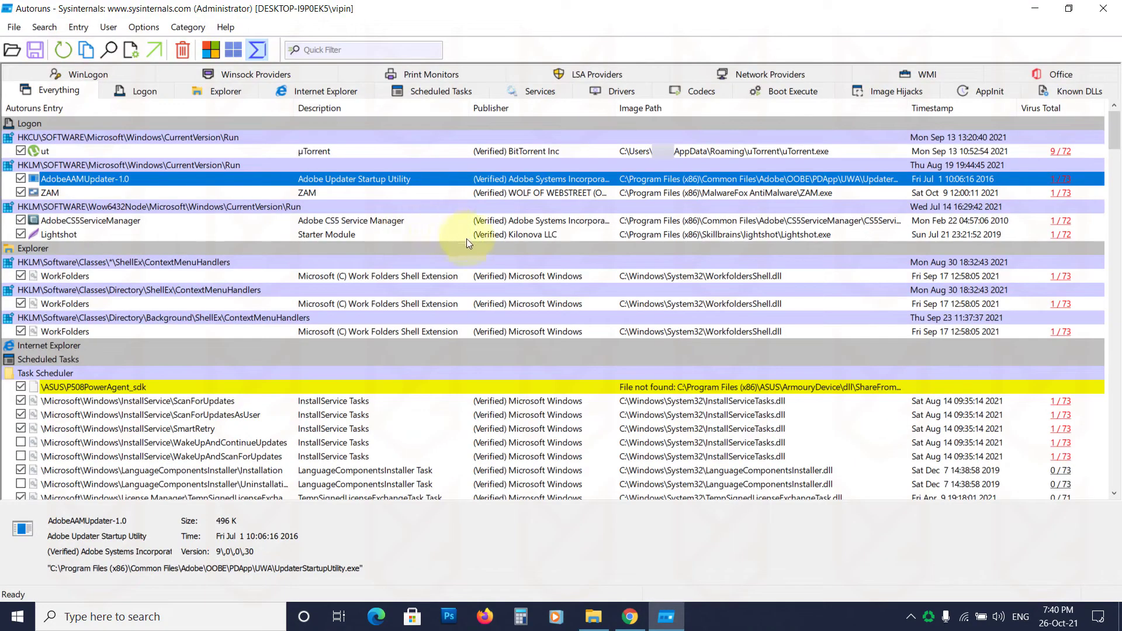
click(546, 195)
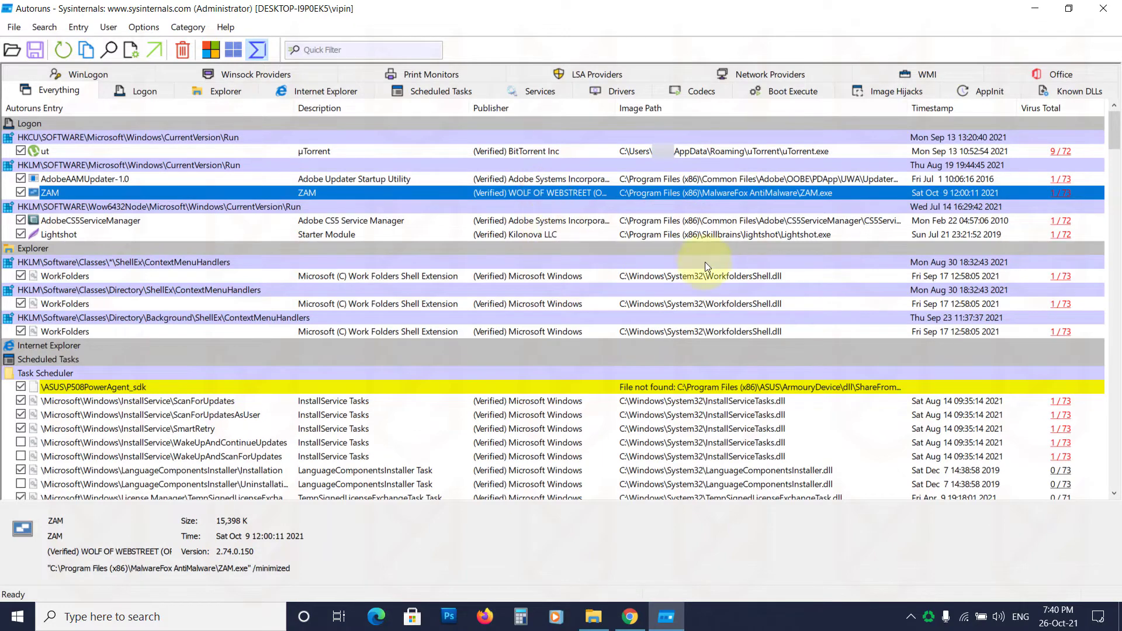
click(570, 221)
scroll(549, 317, down, 12)
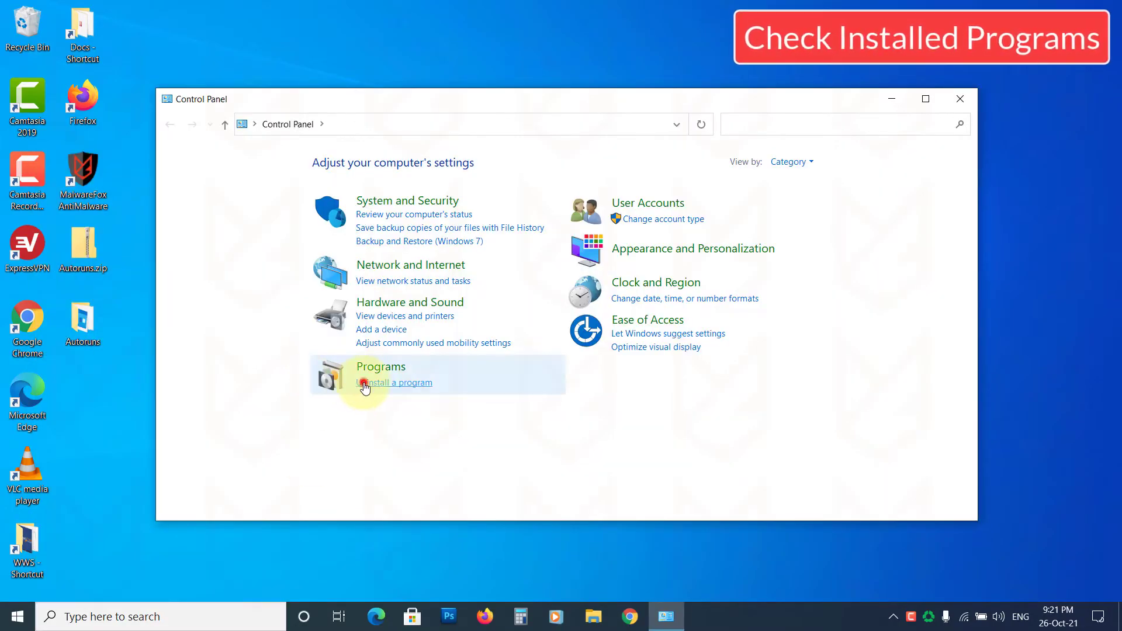
Step: Look at µTorrent in the installed programs list, then browse Chrome's installed extensions
scroll(415, 351, down, 4)
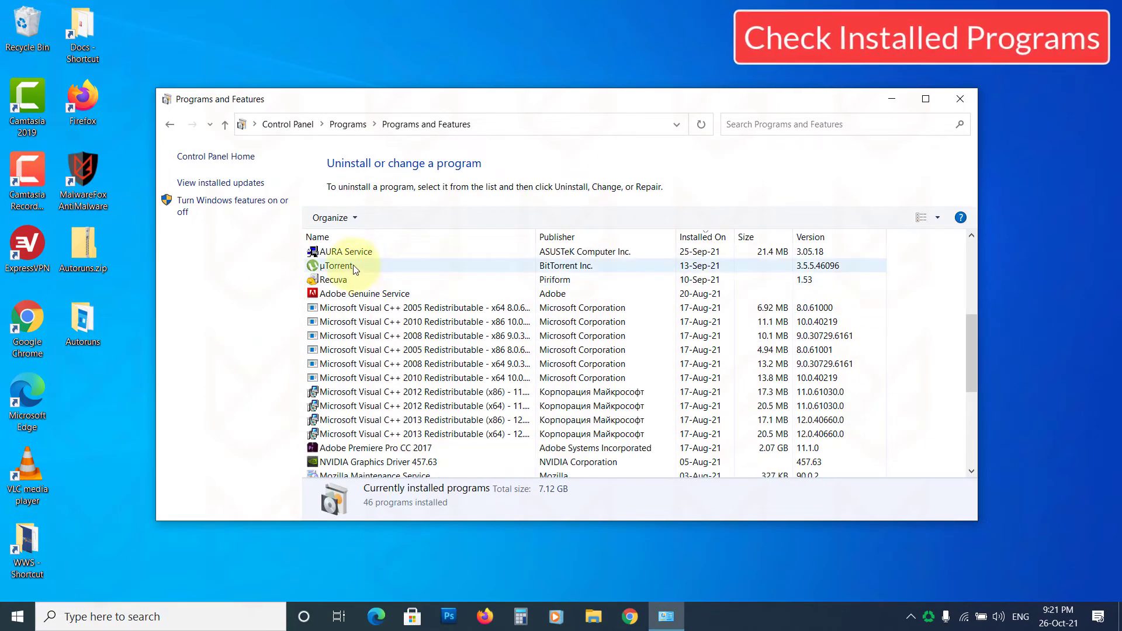
click(327, 266)
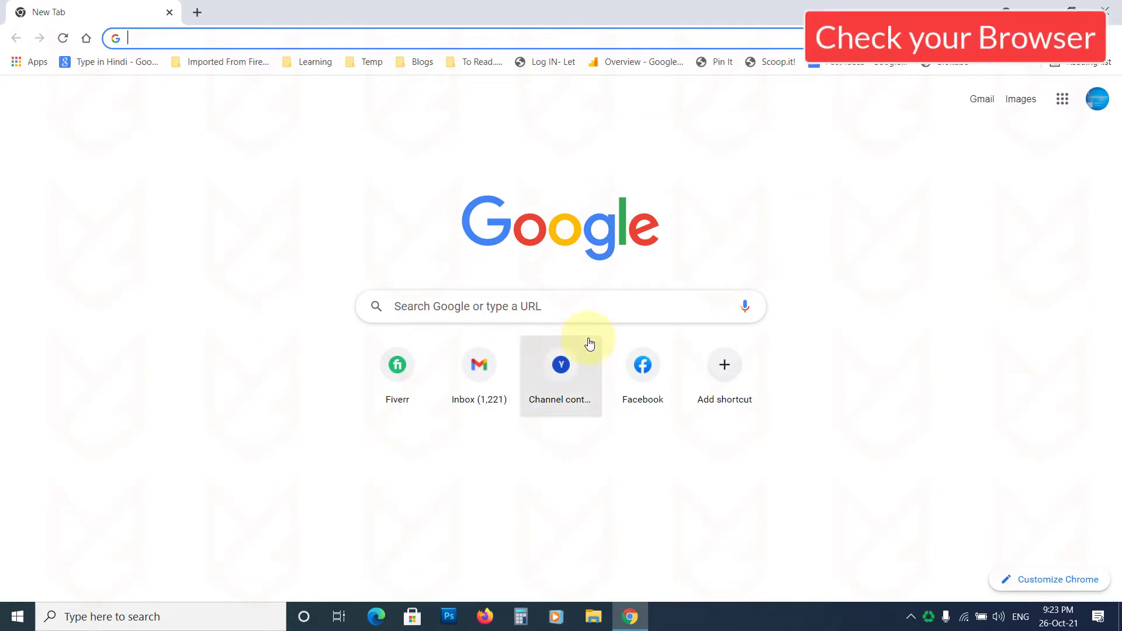
click(1107, 38)
mouse_move(982, 245)
click(809, 316)
scroll(643, 316, down, 3)
scroll(646, 333, down, 5)
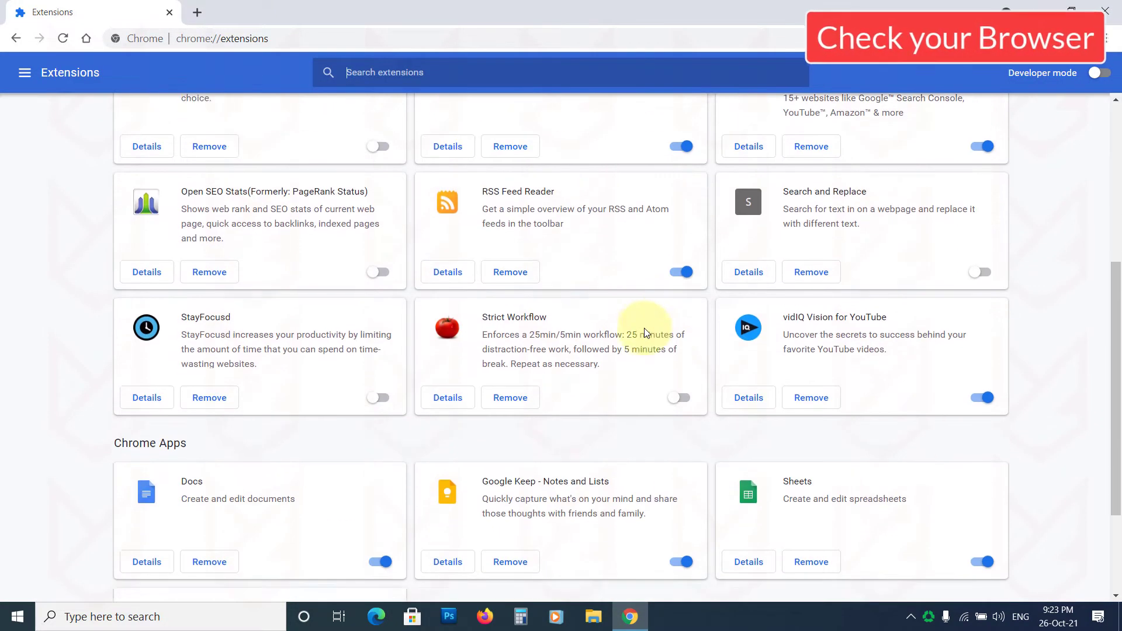
scroll(646, 333, up, 4)
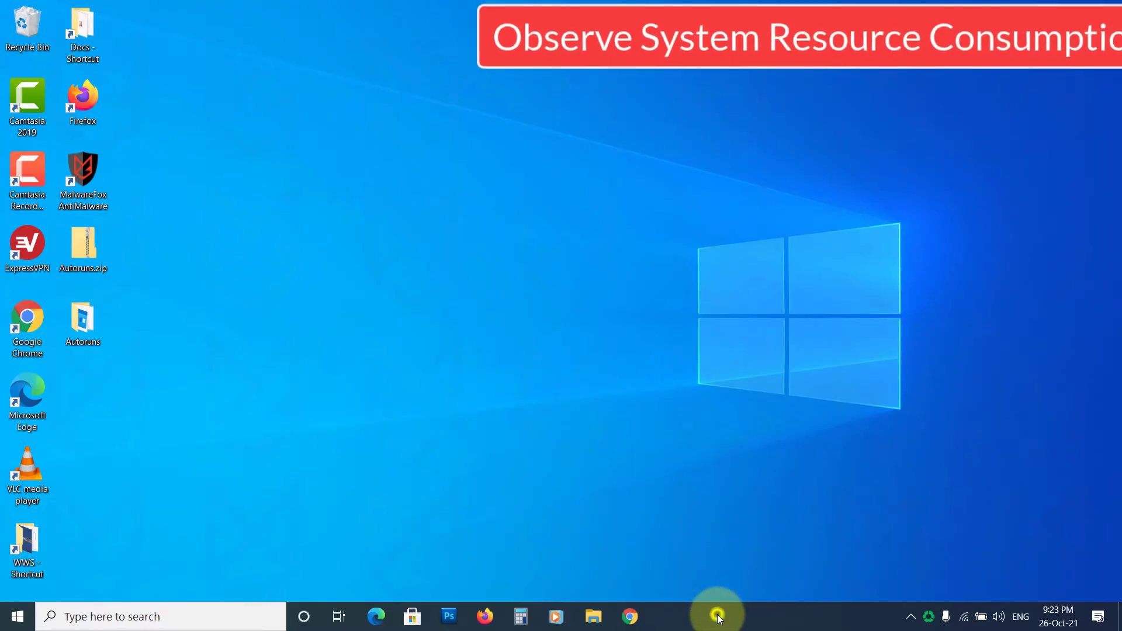
Step: Launch Task Manager and view CPU, Memory and Wi-Fi graphs on the Performance tab
right_click(717, 613)
click(742, 544)
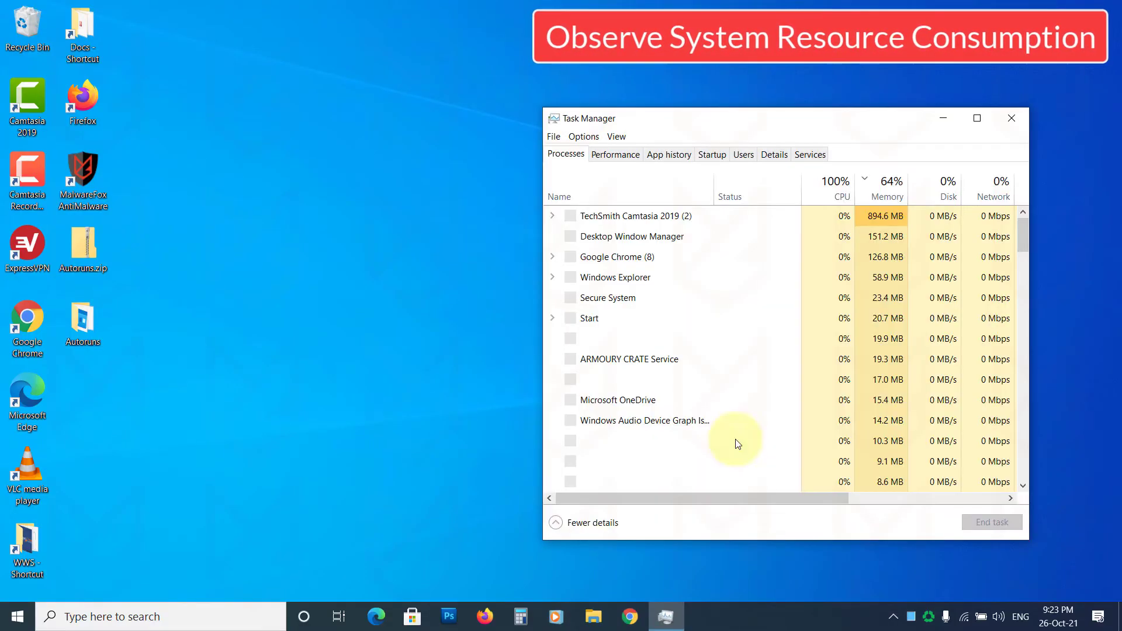
drag(724, 123, 536, 60)
click(413, 92)
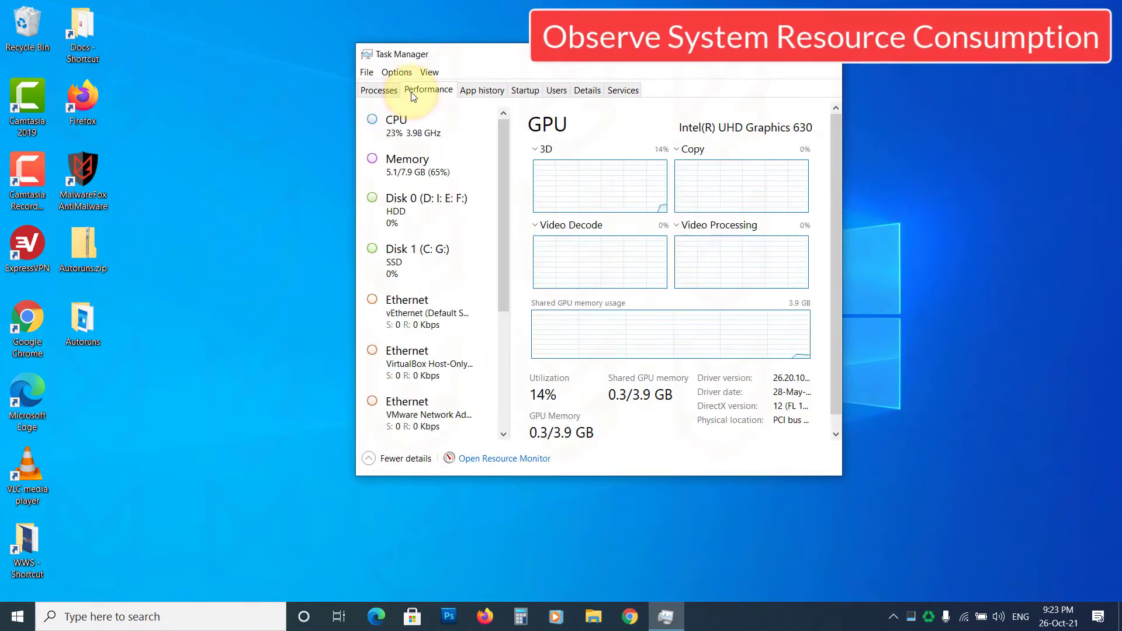
click(377, 122)
click(381, 170)
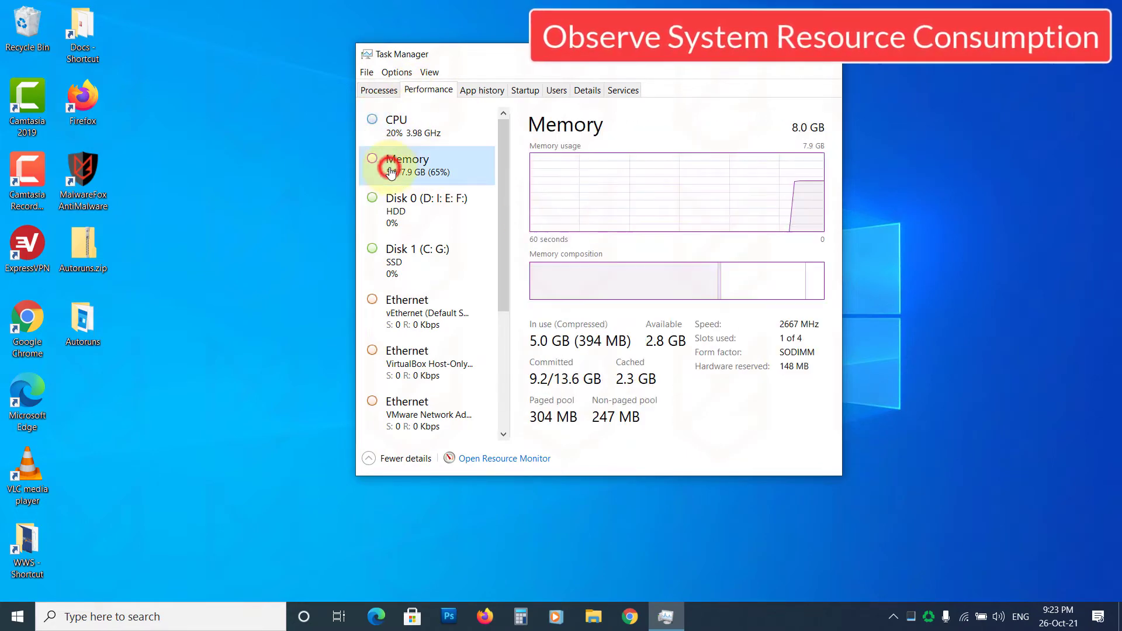
scroll(483, 264, down, 3)
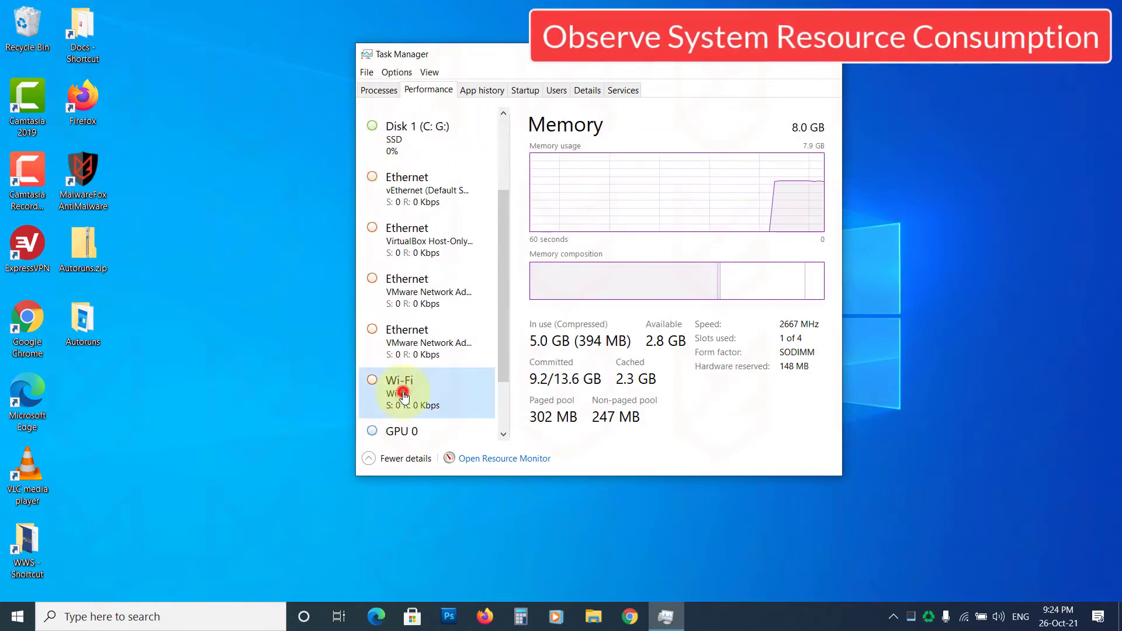
click(401, 383)
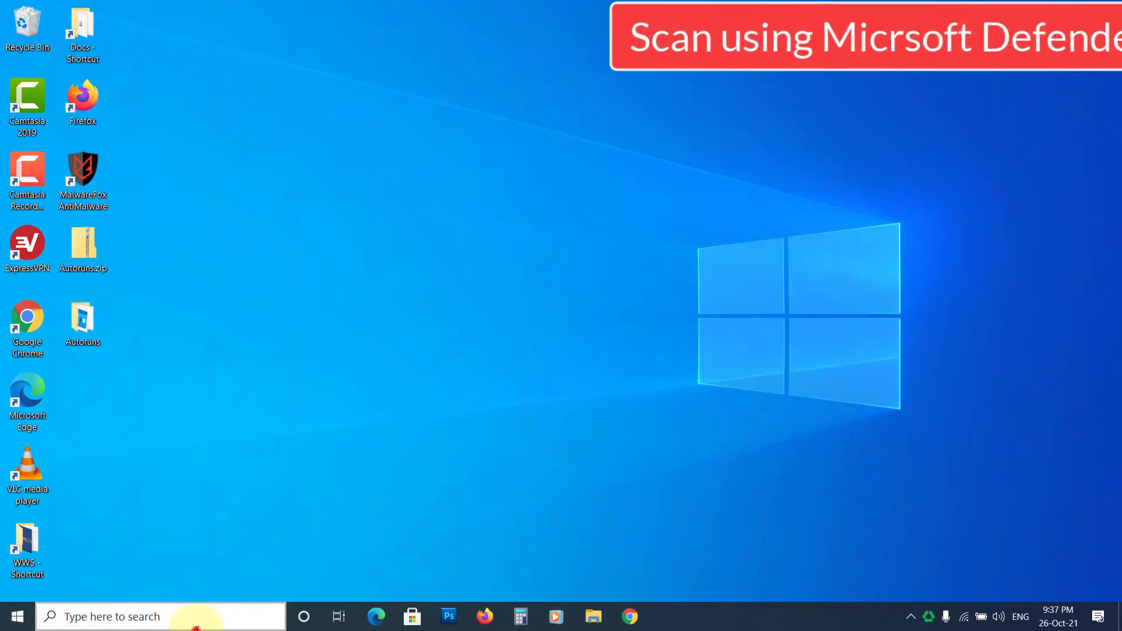
Step: Open Windows Security's Virus & threat protection scan options and select Microsoft Defender Offline scan
click(195, 617)
text(secur)
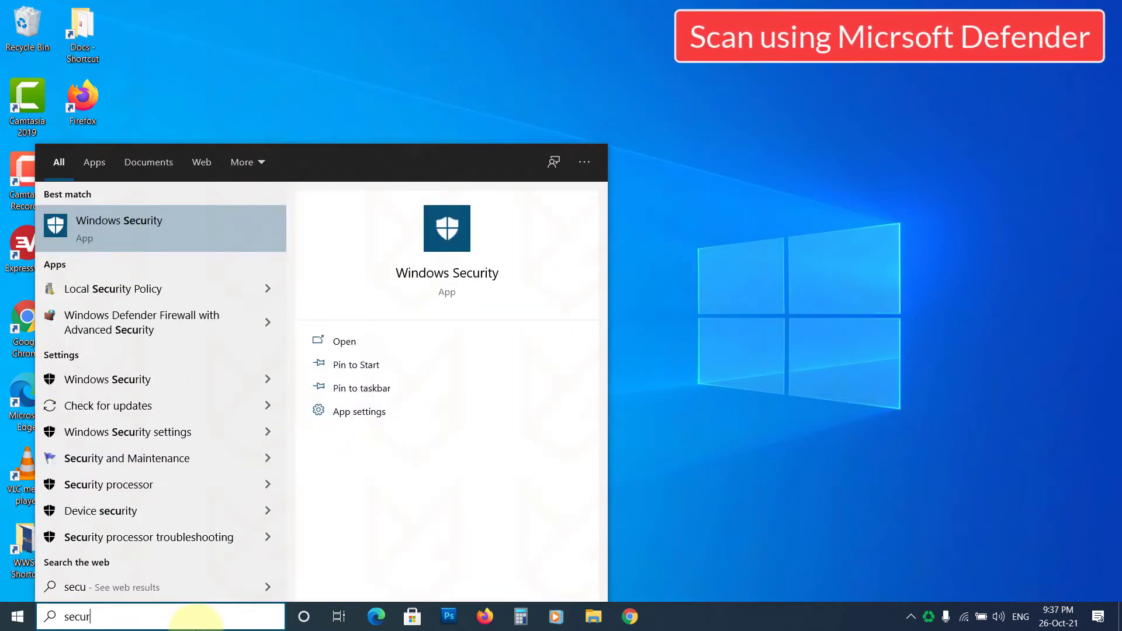
text(ity)
click(107, 225)
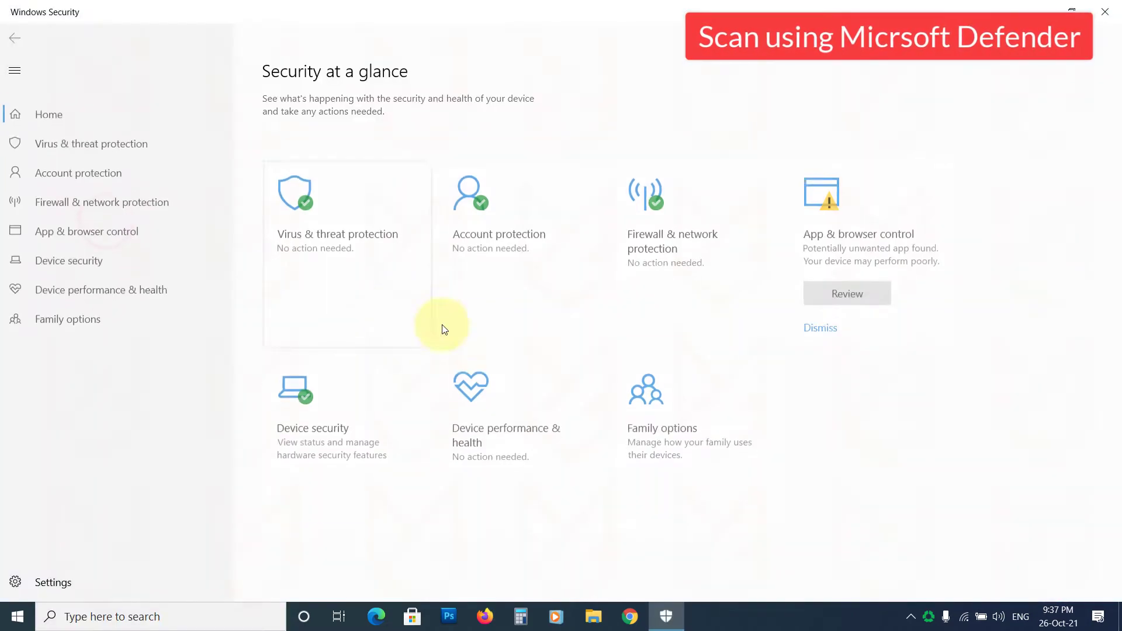
click(359, 265)
click(297, 263)
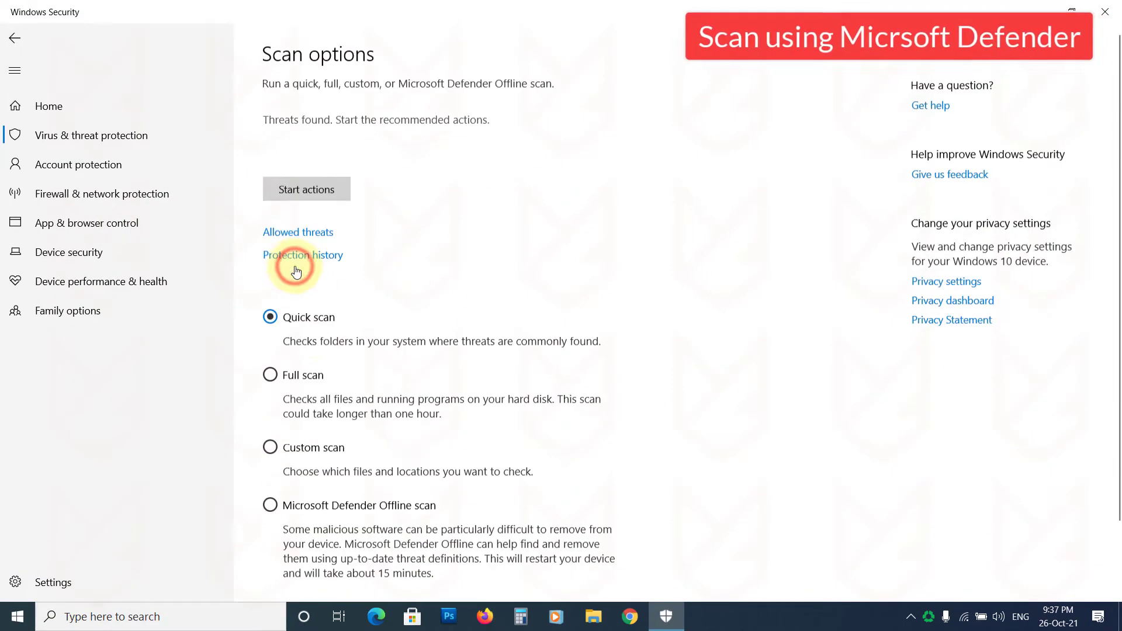
click(270, 375)
scroll(356, 355, down, 2)
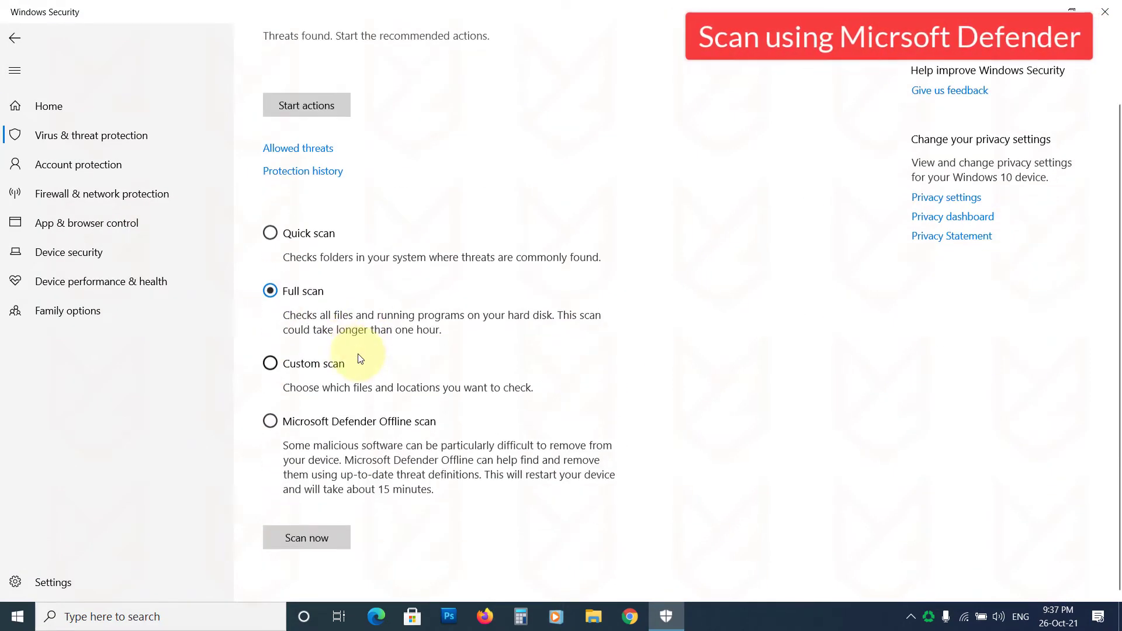
click(270, 422)
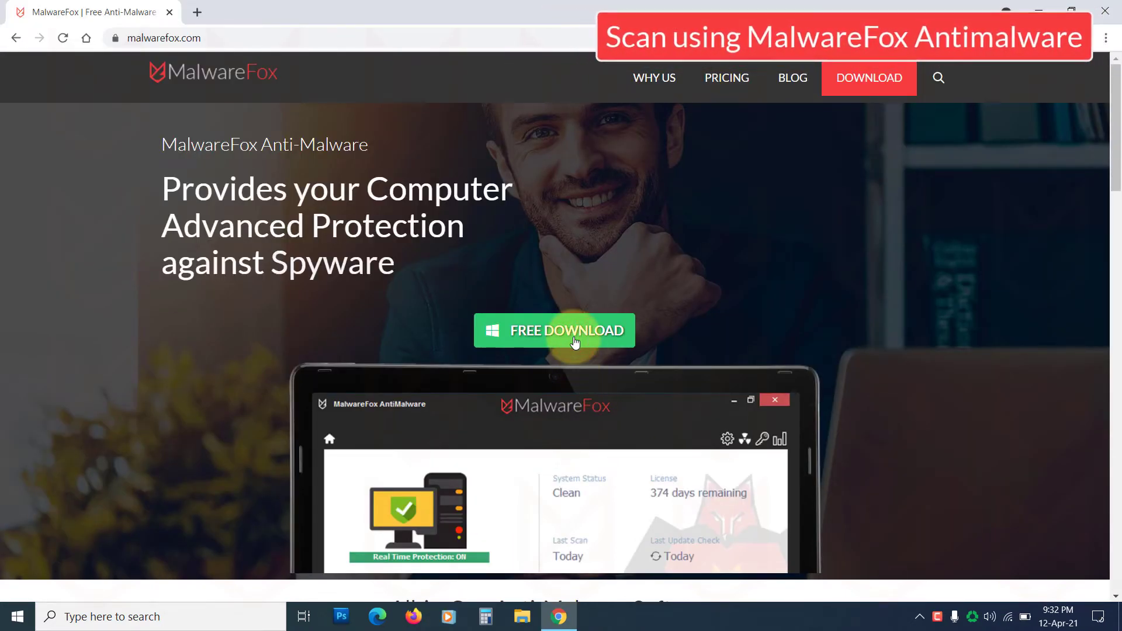
Step: Download the free MalwareFox.exe installer and launch it with administrator approval
click(576, 343)
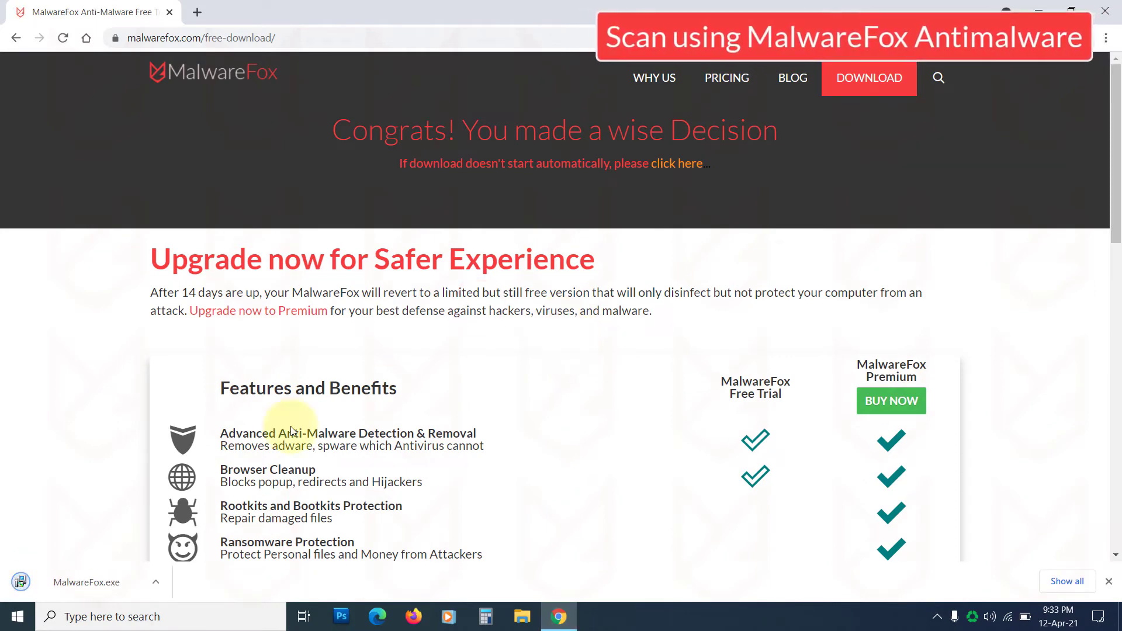
click(83, 575)
click(490, 409)
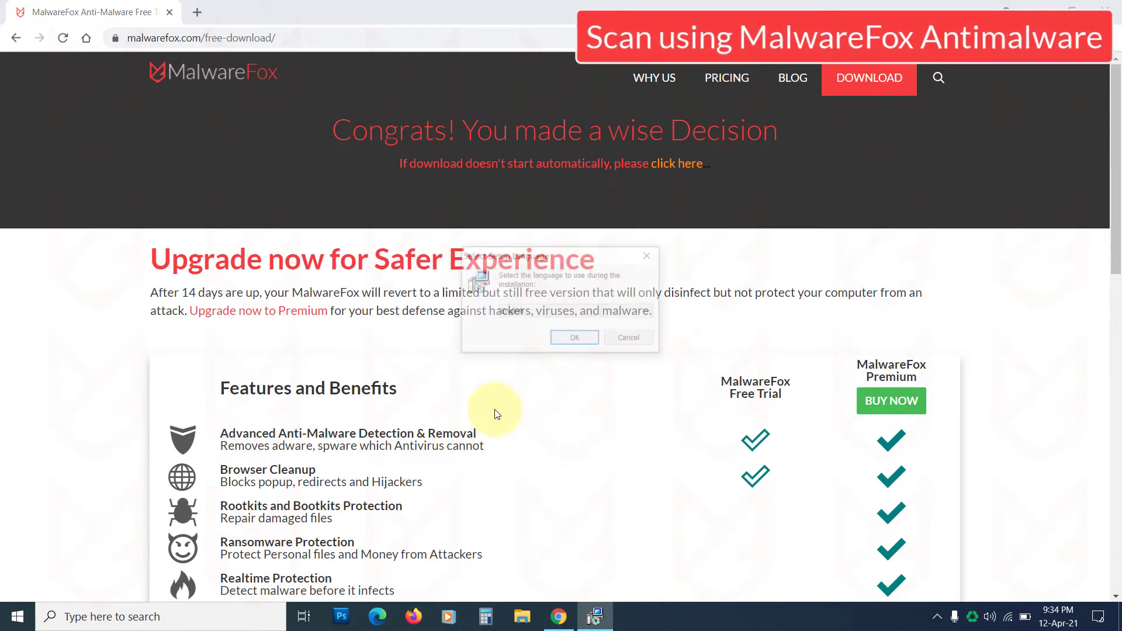
Step: Install MalwareFox AntiMalware in English, accepting the license agreement
click(575, 338)
click(637, 422)
click(497, 378)
click(639, 423)
click(643, 423)
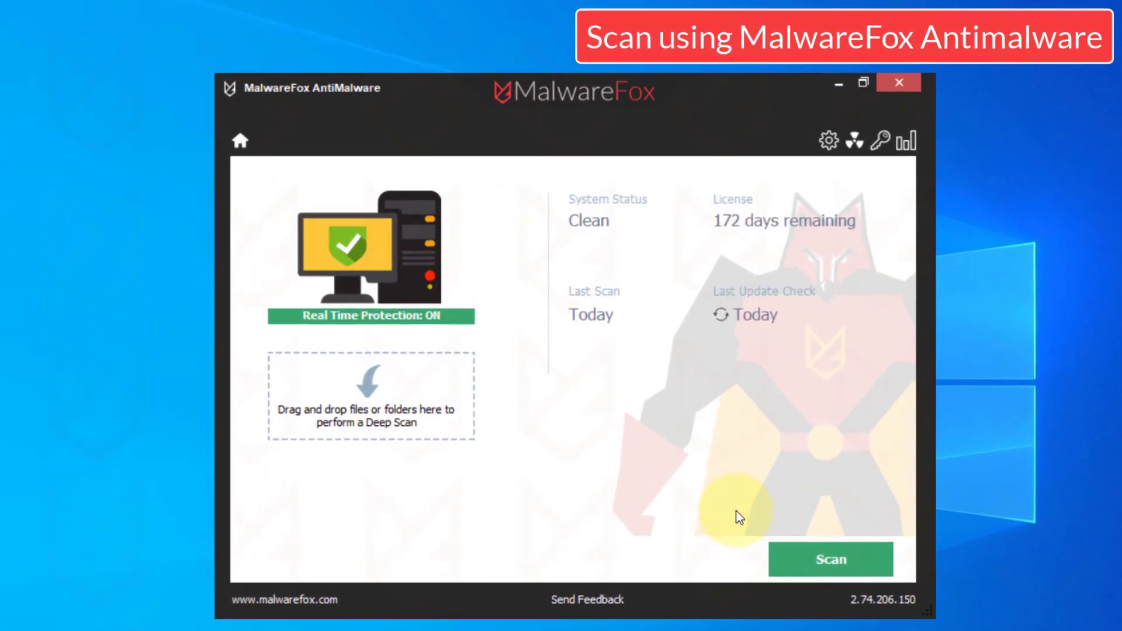
Step: Scan the PC, check the Chrome Search, Chrome Startup Url and MyImageConverter detections, and repair all three
click(751, 454)
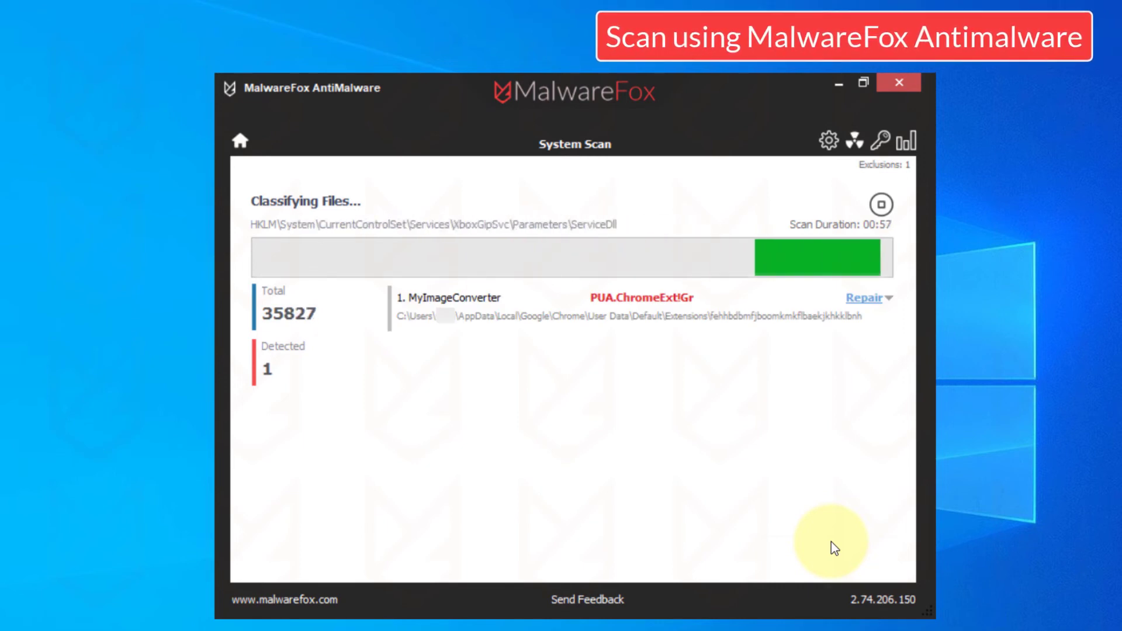
click(832, 543)
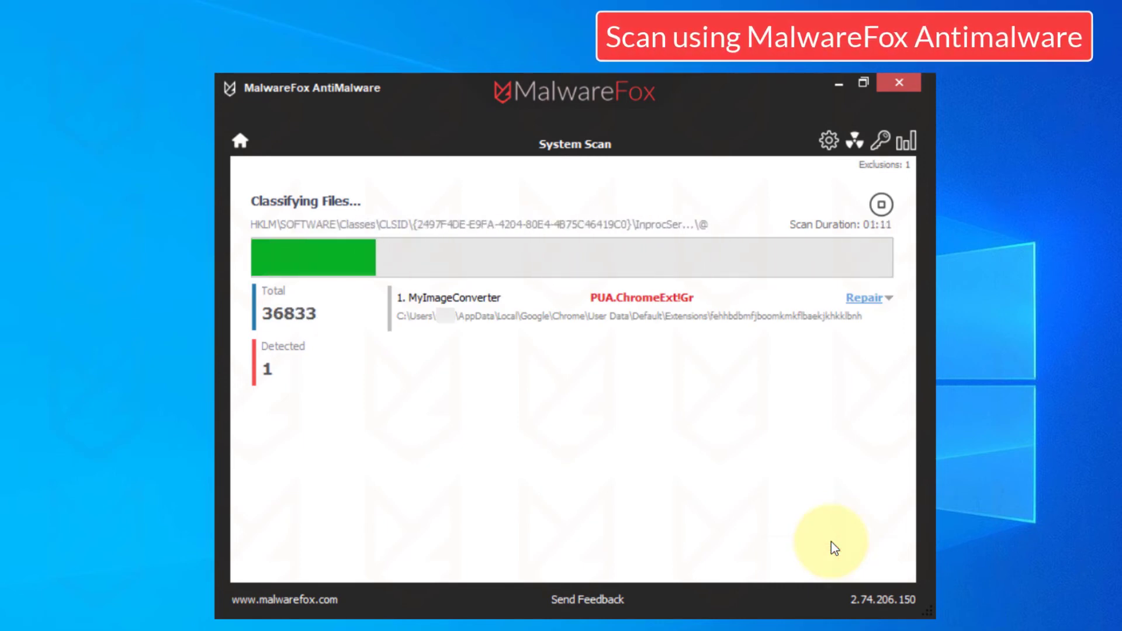
click(503, 316)
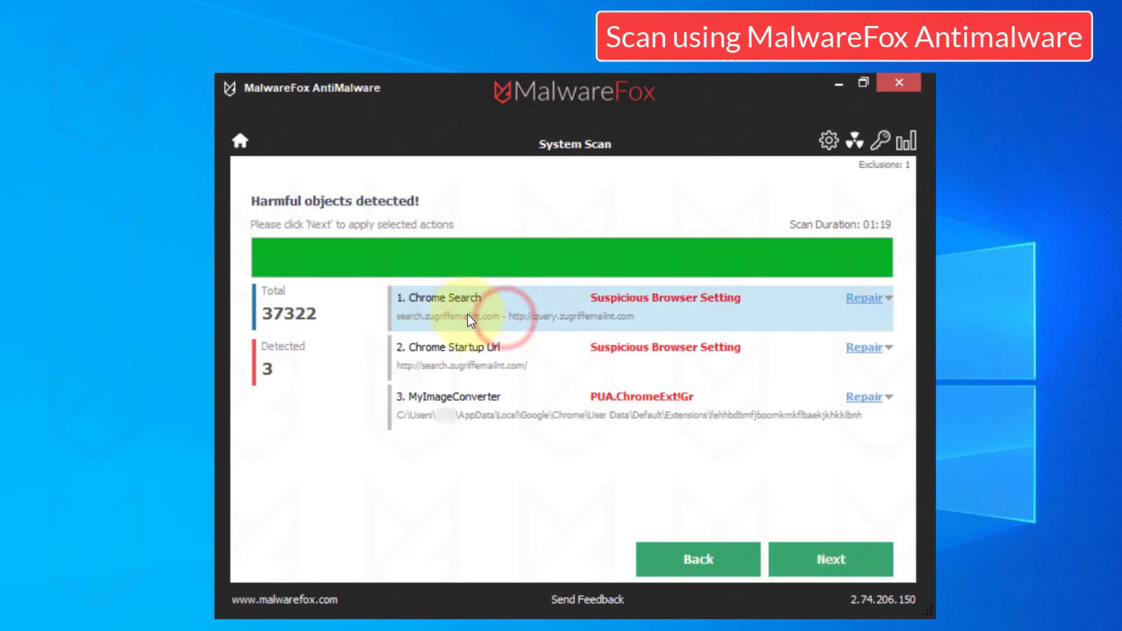
click(468, 354)
click(453, 415)
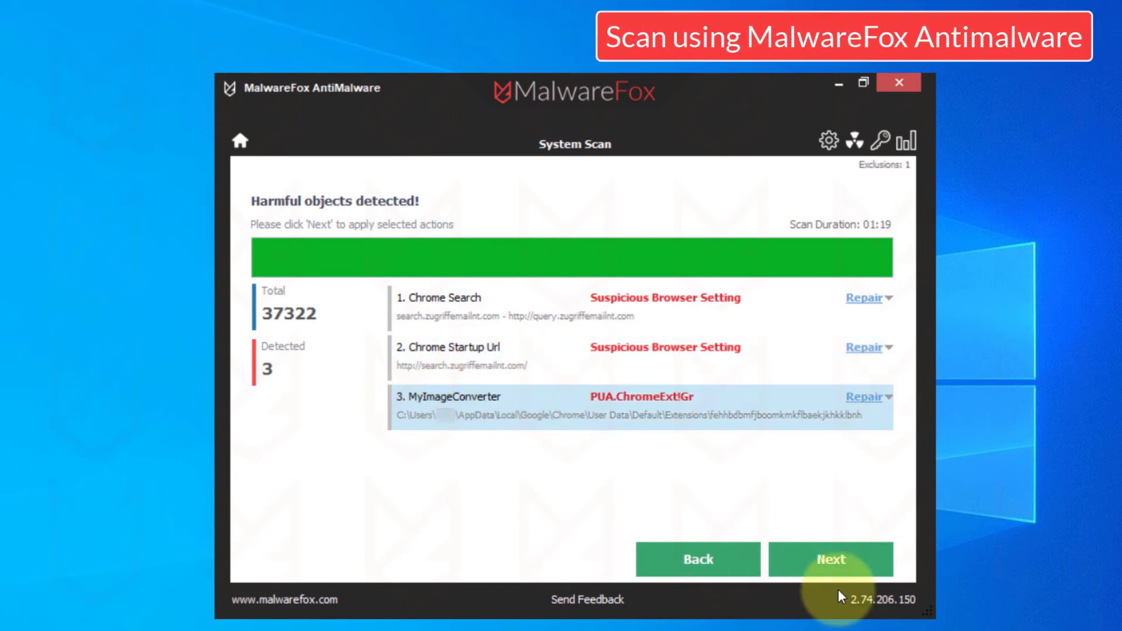
click(836, 552)
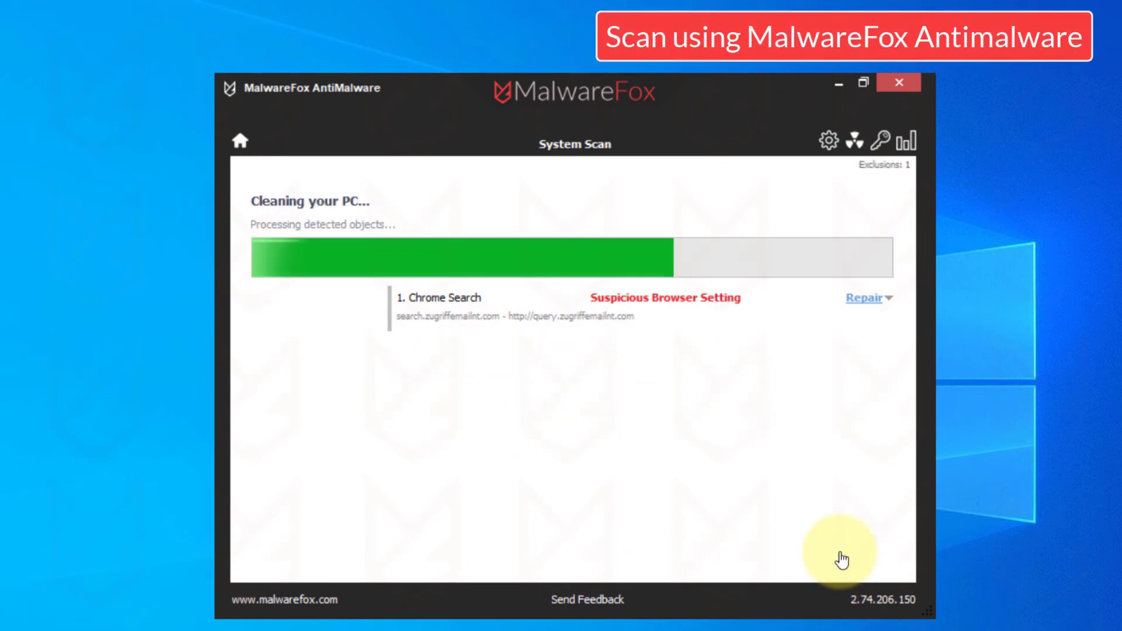